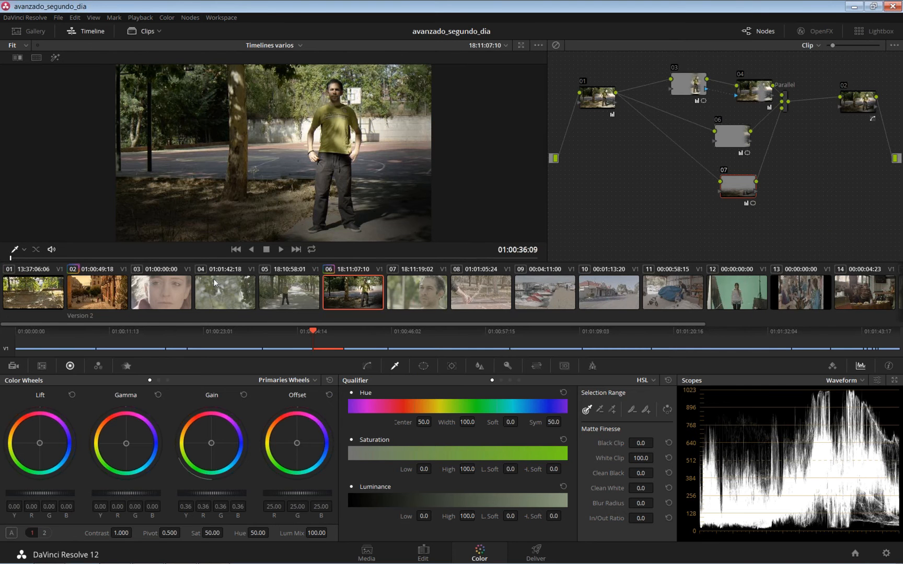
Step: Balance the face close-up in clip 03 with Lift at -0.21, Gain at 1.05 and Saturation at 62
left_click(184, 294)
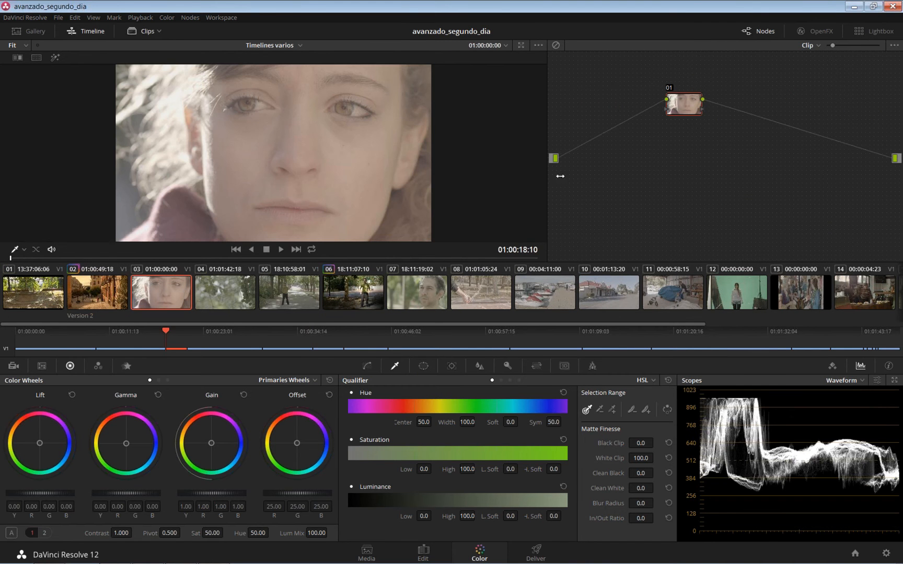
left_click_drag(9, 493, 2, 494)
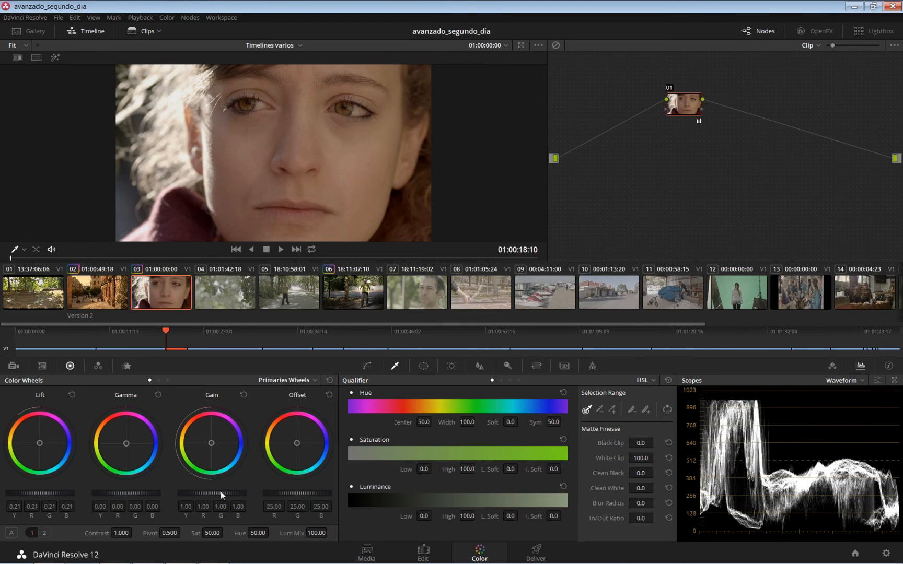
left_click_drag(221, 491, 224, 492)
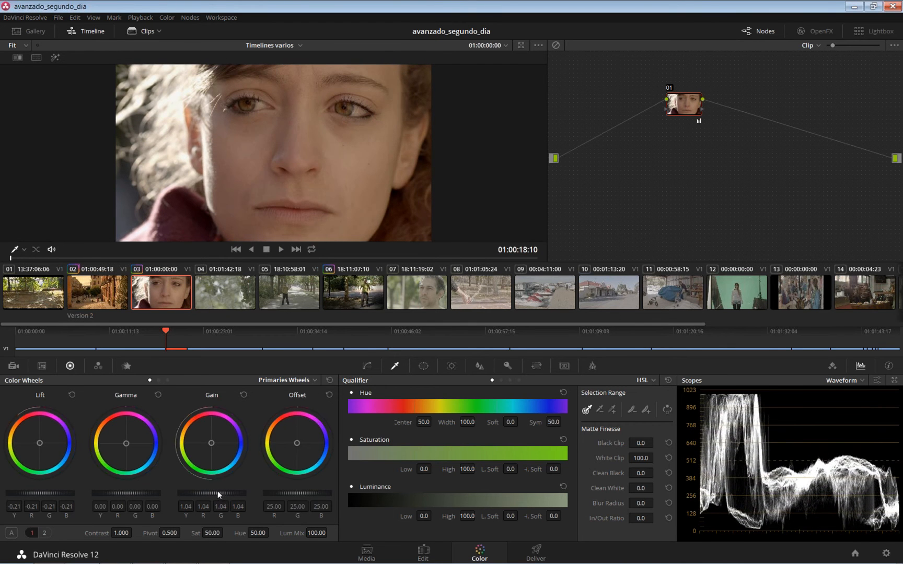
left_click_drag(129, 493, 127, 493)
left_click_drag(212, 533, 227, 533)
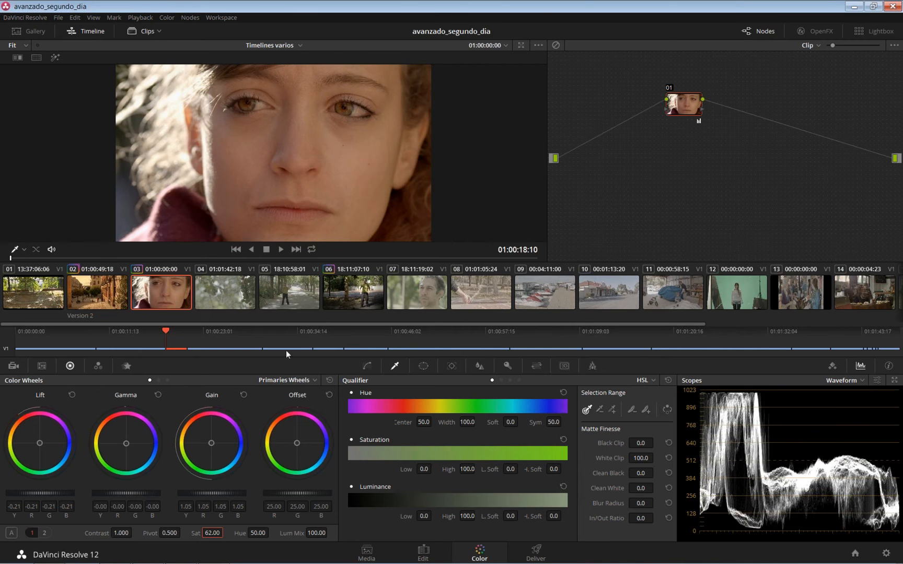
Step: Show the primaries as bars and lower only the red Offset of clip 03 to 22.20
left_click(311, 380)
left_click(313, 401)
left_click(311, 380)
left_click(287, 400)
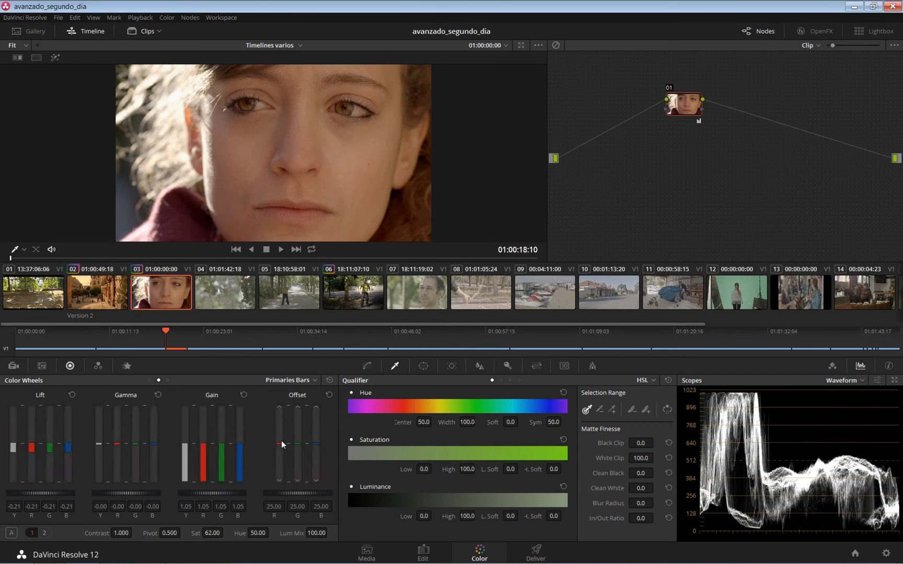
mouse_move(282, 444)
left_mouse_down()
mouse_move(283, 455)
mouse_move(297, 449)
left_mouse_up()
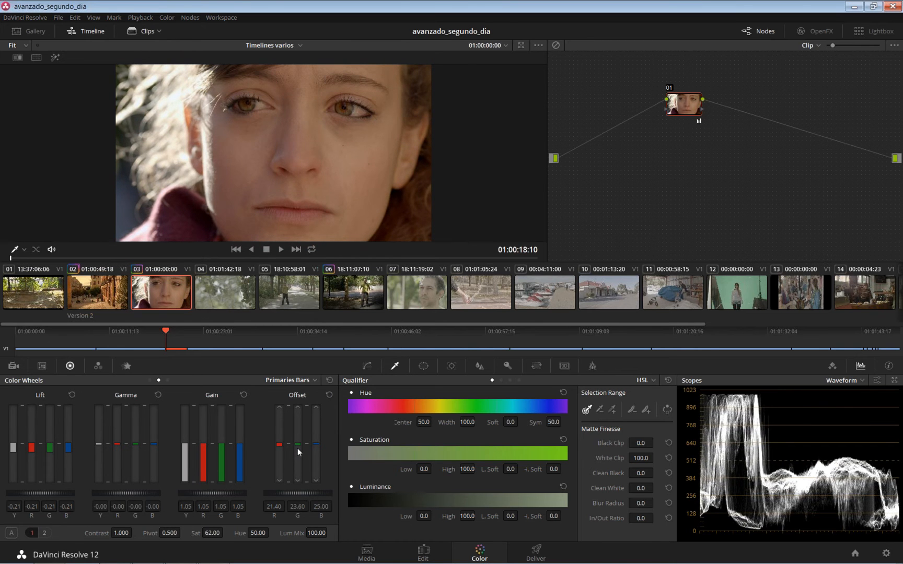
left_click(330, 395)
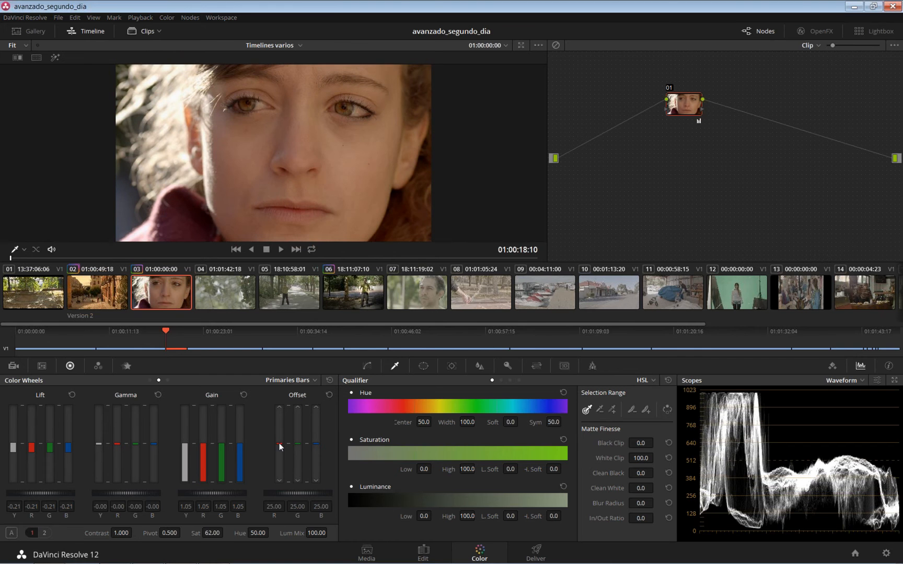
left_click_drag(281, 447, 280, 454)
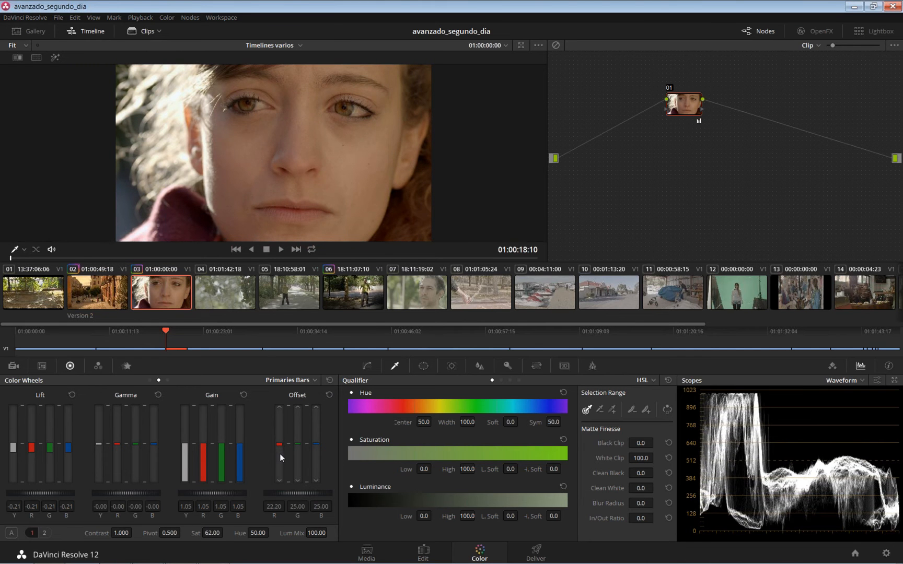
Step: Compare node 01 with and without its grade, and add a serial node after it with space between the two
key("ctrl+d")
key("ctrl+d")
left_click_drag(676, 101, 662, 102)
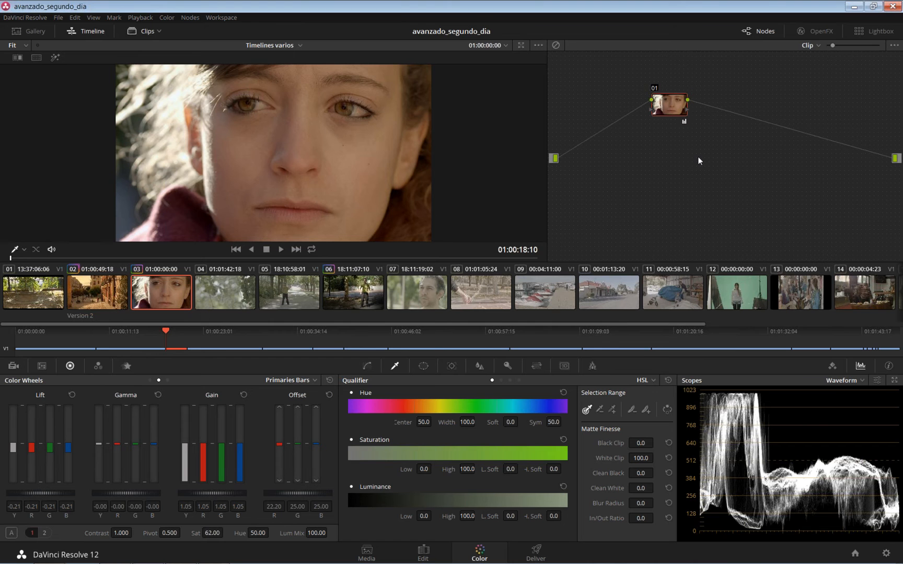
key("alt+s")
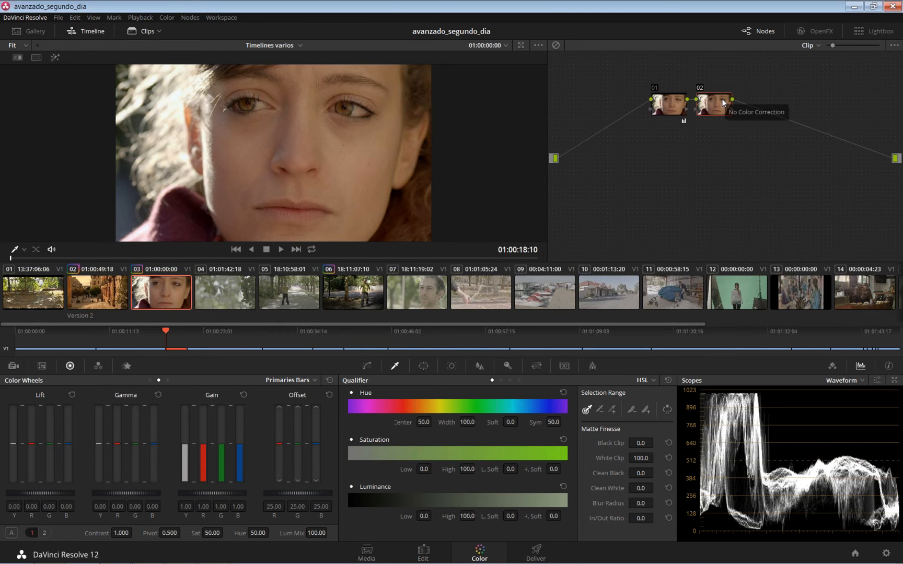
left_click_drag(724, 102, 745, 102)
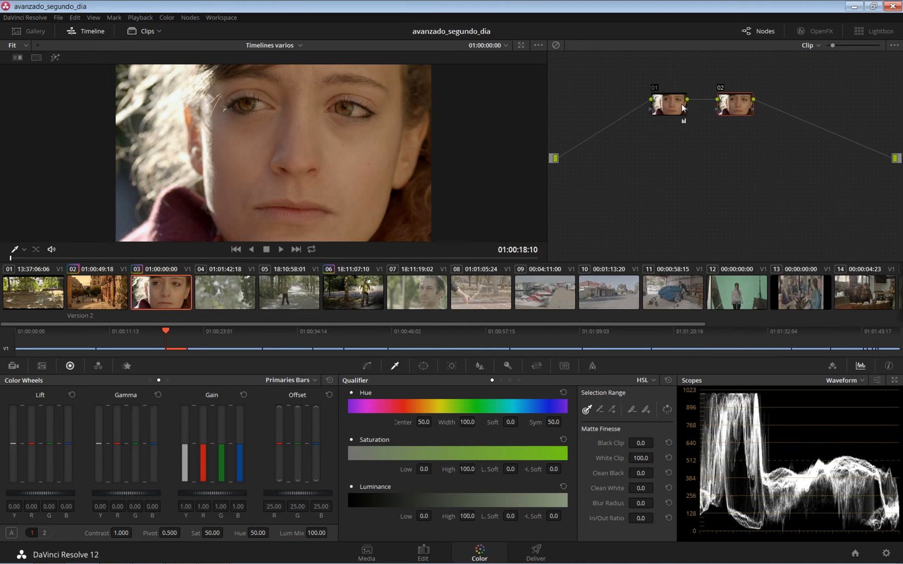
left_click_drag(682, 104, 656, 102)
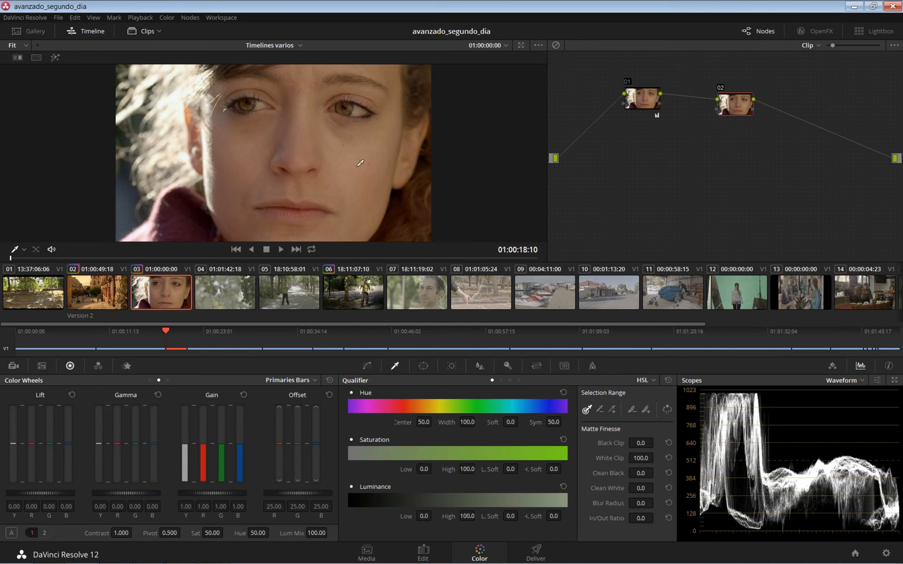
Step: Try keying the cheek skin with an HSL sample and with a 3D qualifier stroke, clearing each selection
left_click(346, 146)
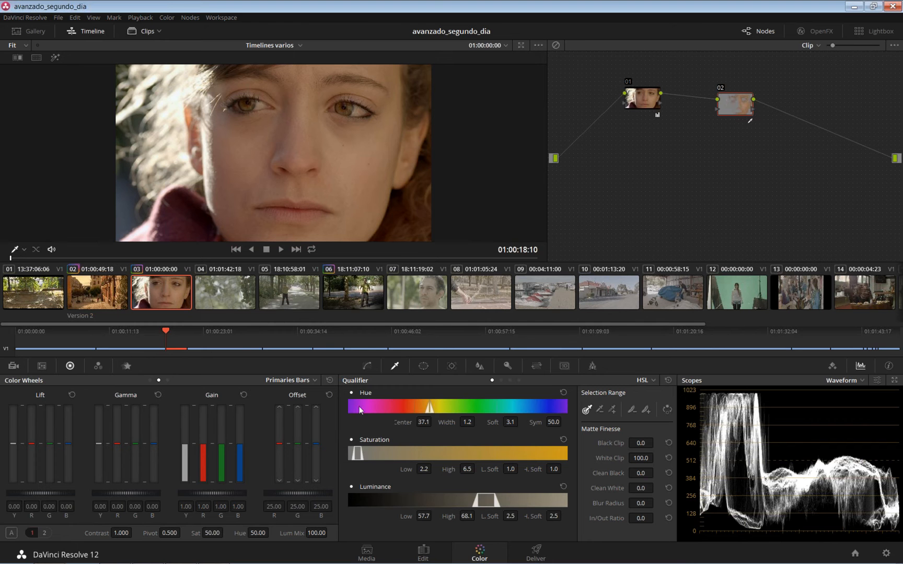
key("ctrl+z")
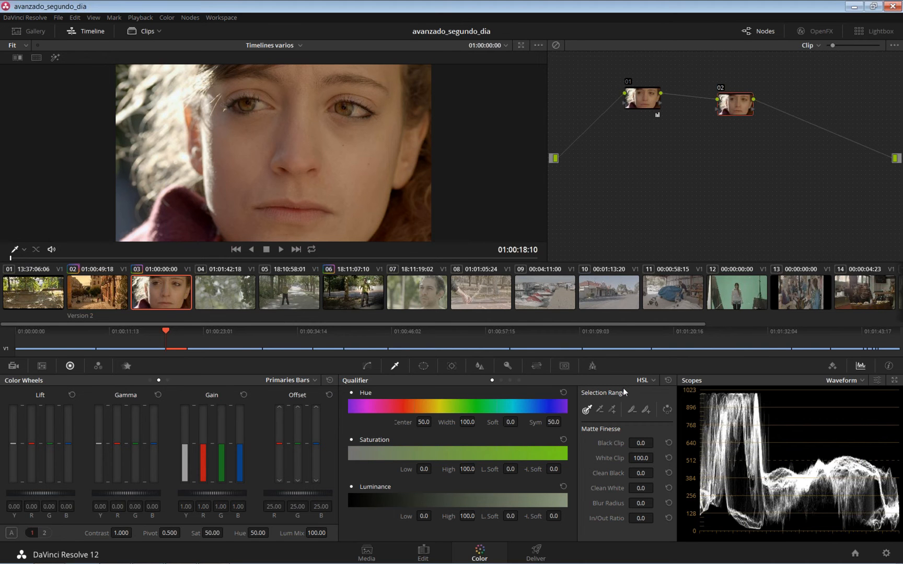
left_click(519, 381)
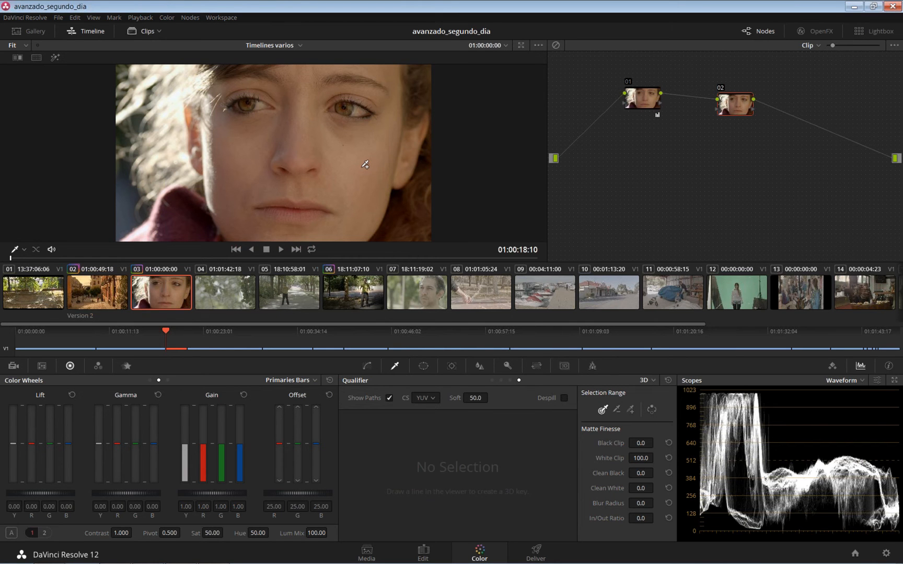
left_click_drag(358, 154, 358, 180)
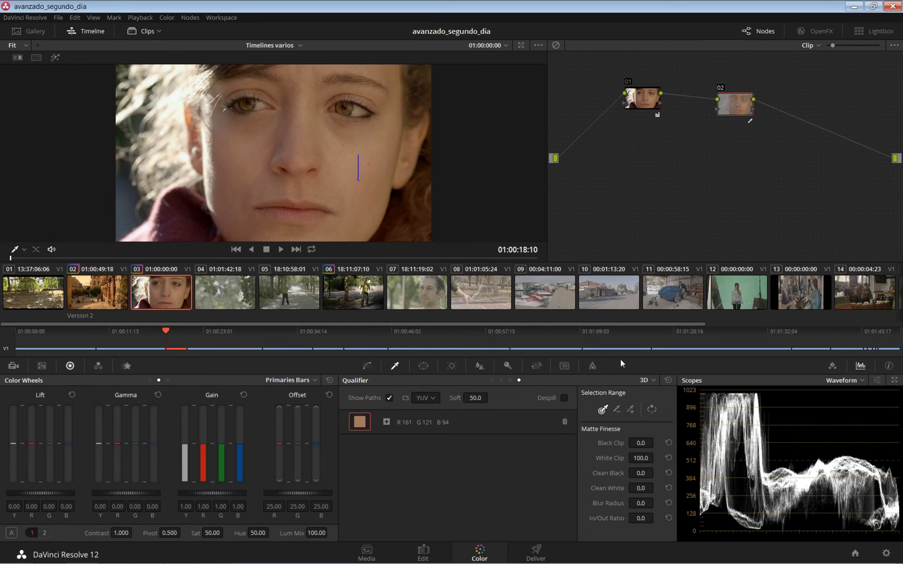
left_click(669, 380)
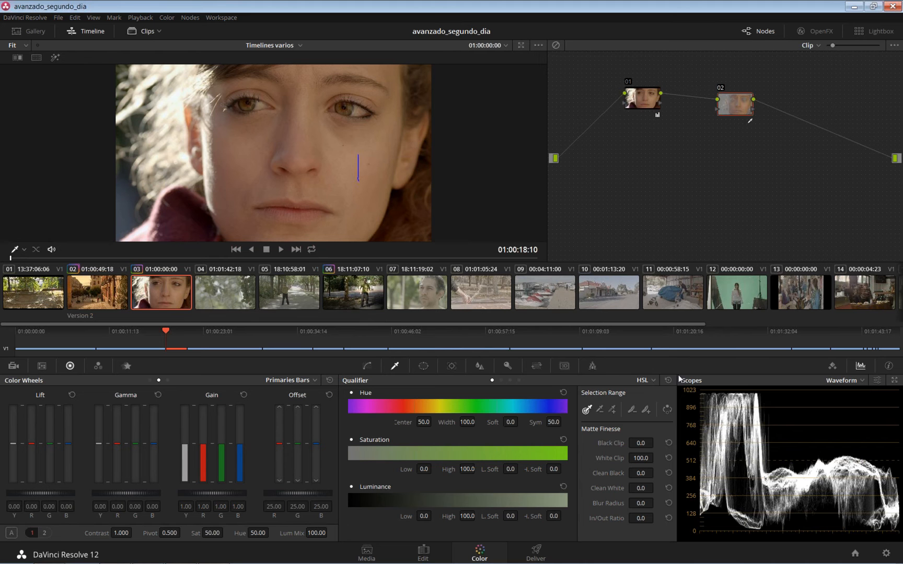
Step: Sample the cheek skin with the HSL qualifier on node 02 and show the selection as a black-and-white matte
left_click(355, 165)
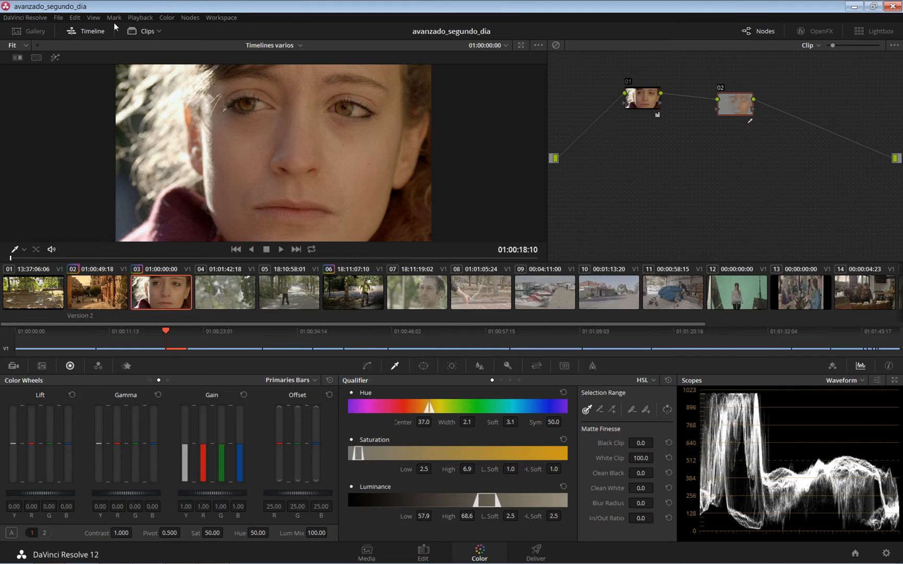
left_click(56, 57)
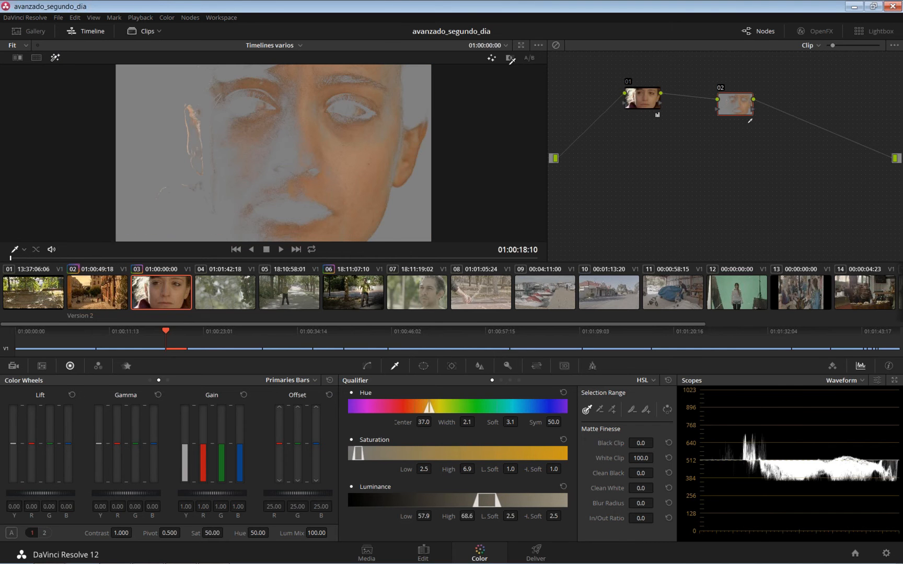
left_click(511, 57)
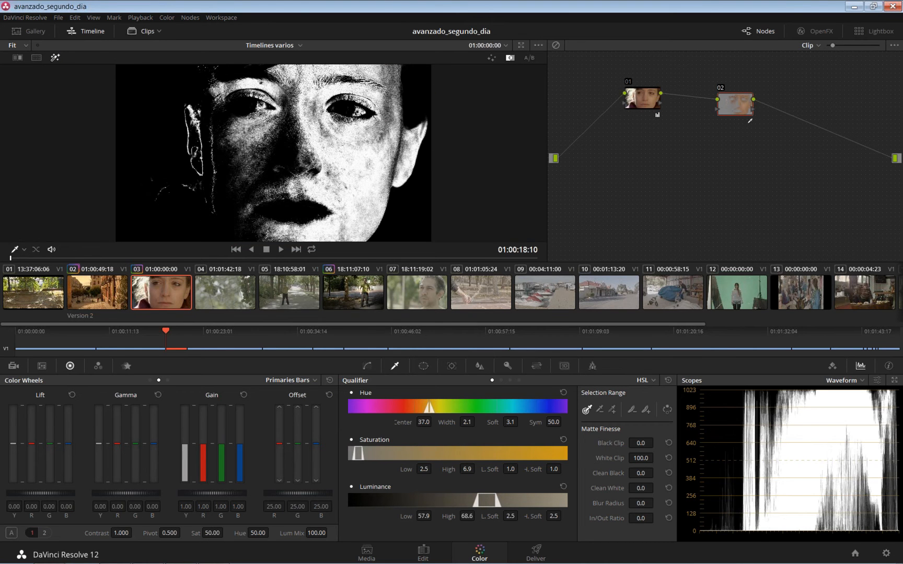
Step: Widen the skin key to hue center 36.3 and width 12.8, saturation 1.8 to 10.1, and luminance 57.6 to 68.1
left_click_drag(424, 422, 417, 422)
left_click_drag(476, 423, 524, 424)
mouse_move(424, 470)
left_mouse_down()
mouse_move(411, 469)
mouse_move(419, 469)
left_mouse_up()
left_click_drag(470, 469, 485, 470)
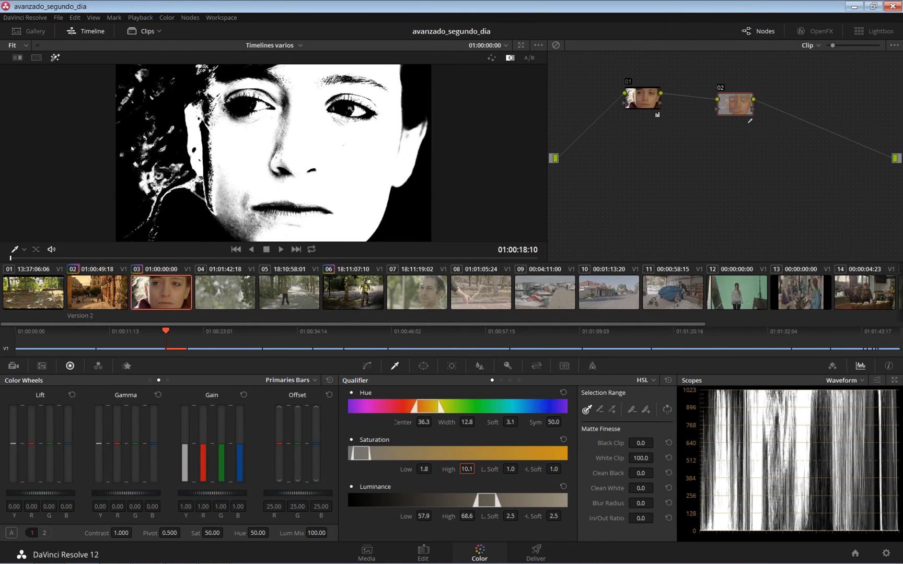
left_click_drag(423, 517, 470, 515)
Step: Clean up the skin matte with Blur Radius 16.3, Clean Black 4.6 and Clean White 21.5
left_click_drag(637, 505, 653, 473)
left_click_drag(640, 488, 672, 488)
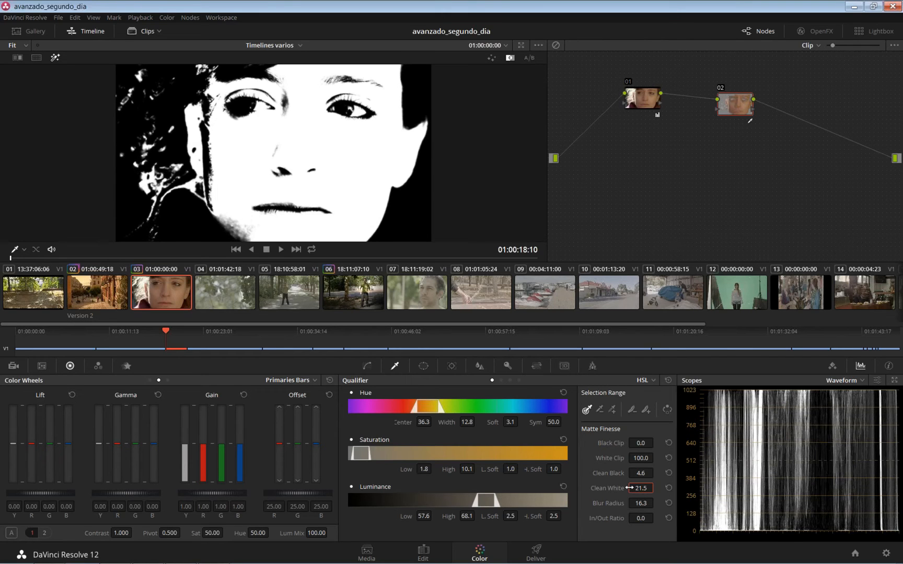
left_click(519, 380)
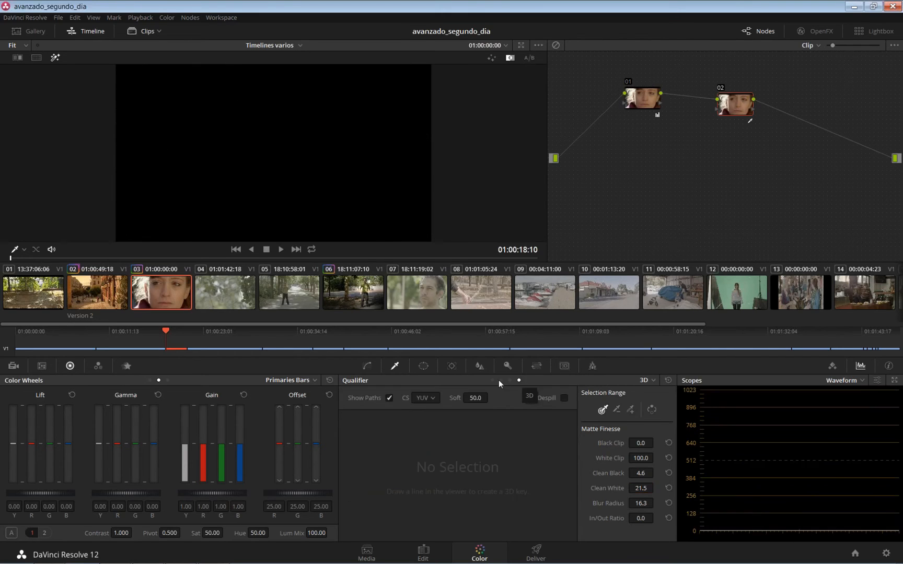
left_click(492, 381)
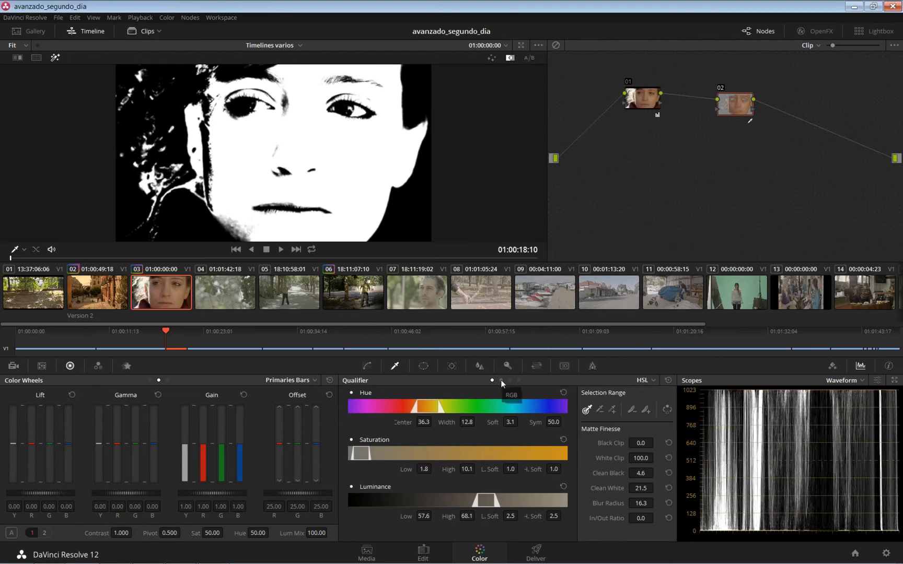
Step: Turn off the matte highlight and enlarge the viewer to show the face in full color
left_click(55, 57)
left_click_drag(741, 112, 742, 106)
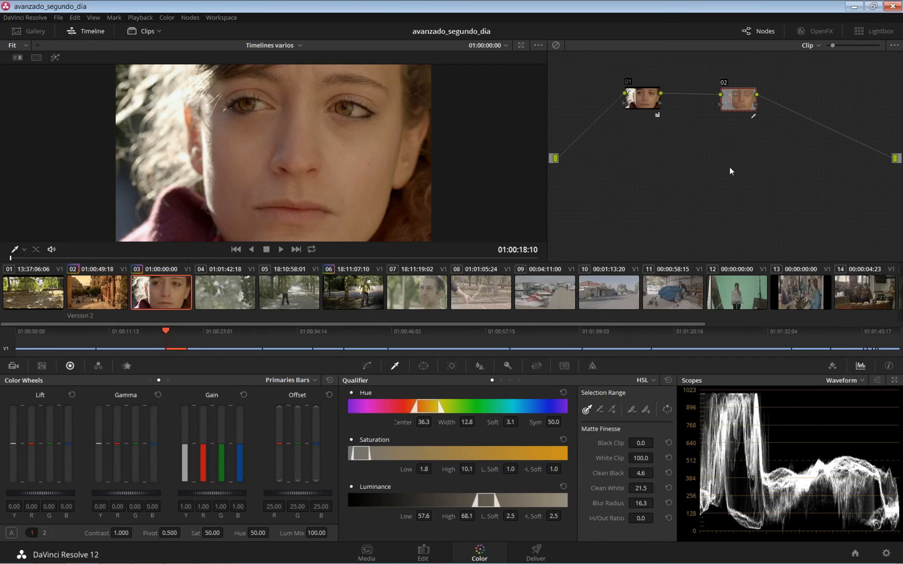
key("alt+f")
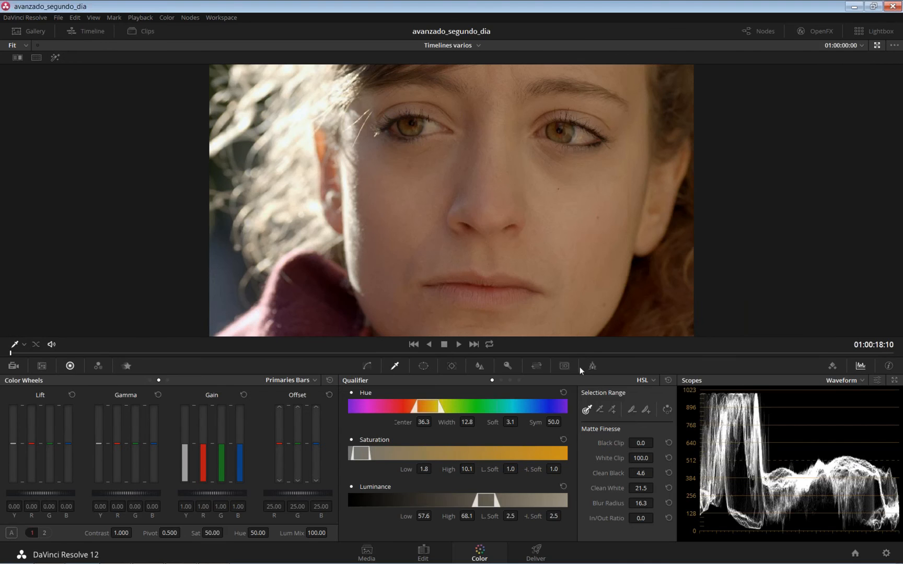
Step: Try a different Blur radius on the selected skin and reset it
left_click(480, 366)
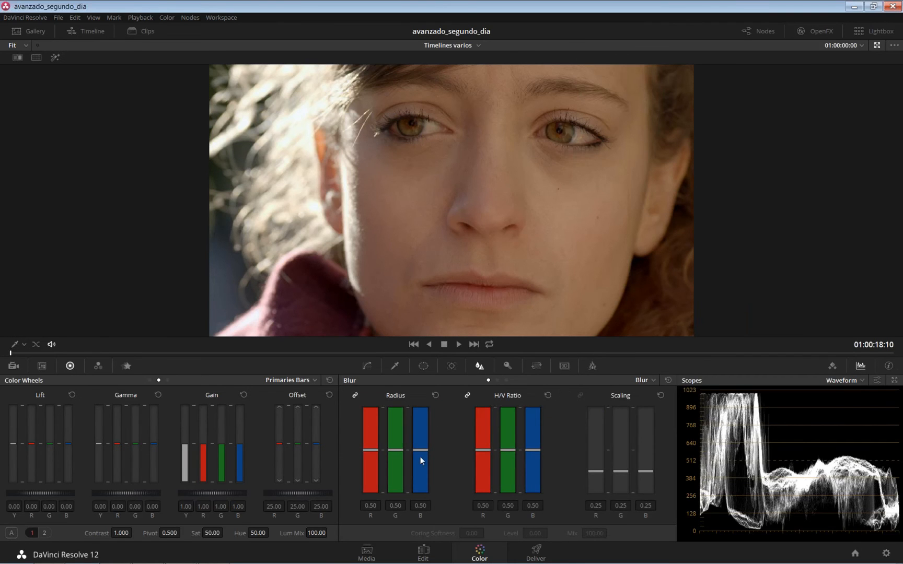
mouse_move(419, 450)
left_mouse_down()
mouse_move(424, 404)
mouse_move(411, 446)
left_mouse_up()
left_click(435, 396)
Step: Try Mist on the selected skin with a radius of 0.40 and a scaling of 0.15
left_click(506, 380)
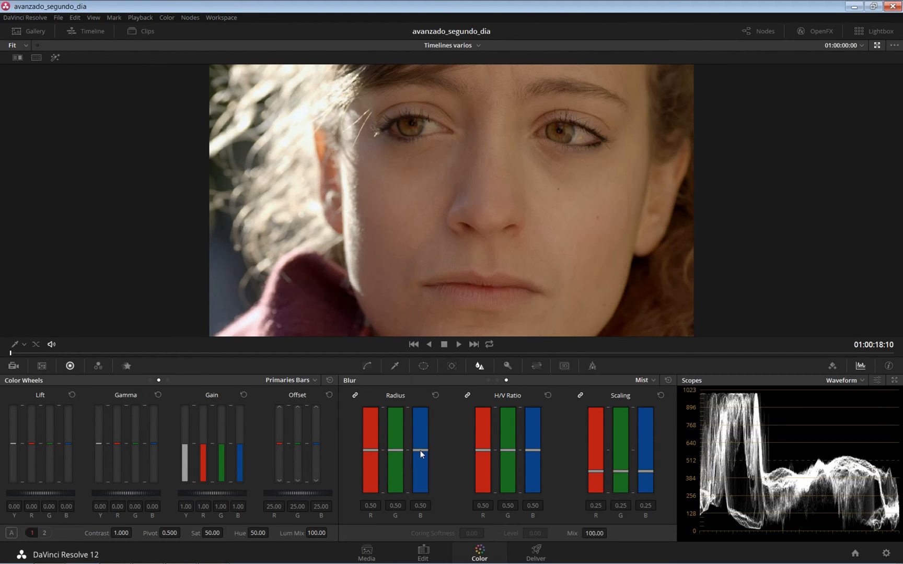
mouse_move(421, 453)
left_mouse_down()
mouse_move(417, 466)
mouse_move(423, 445)
mouse_move(414, 461)
left_mouse_up()
left_click_drag(599, 468, 591, 465)
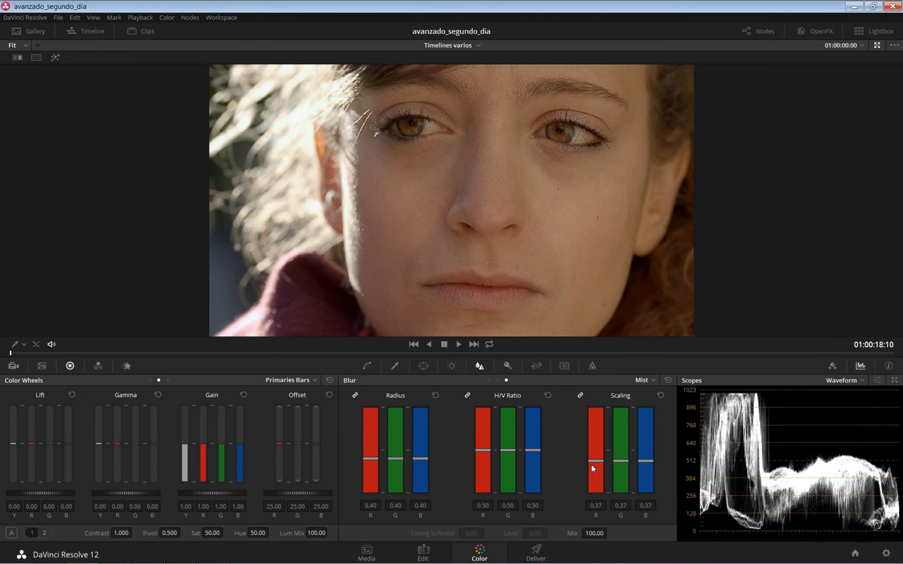
left_click_drag(609, 532, 598, 529)
left_click_drag(596, 456, 593, 483)
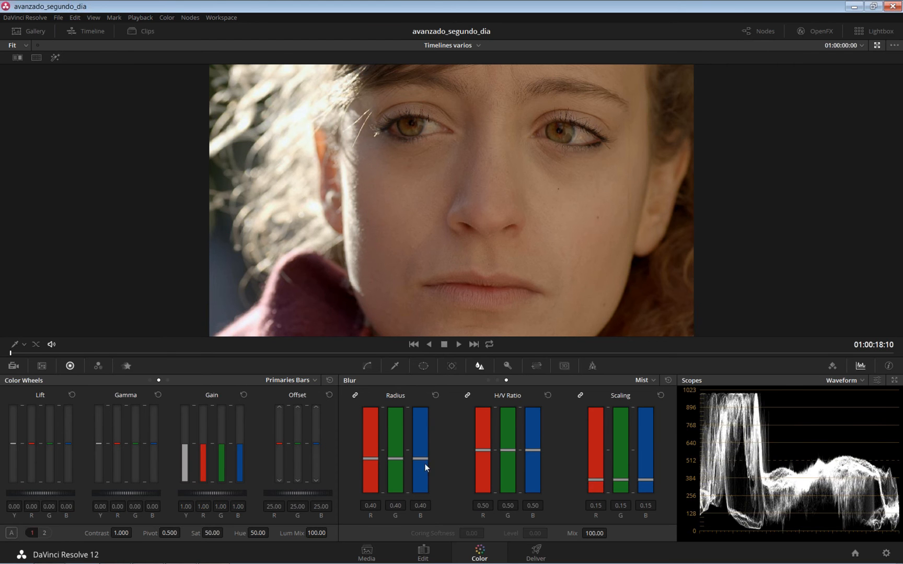
Step: Try the Mist radius at 0.45 and 0.40 with Mix at 23, and reset all the Mist settings
double_click(422, 456)
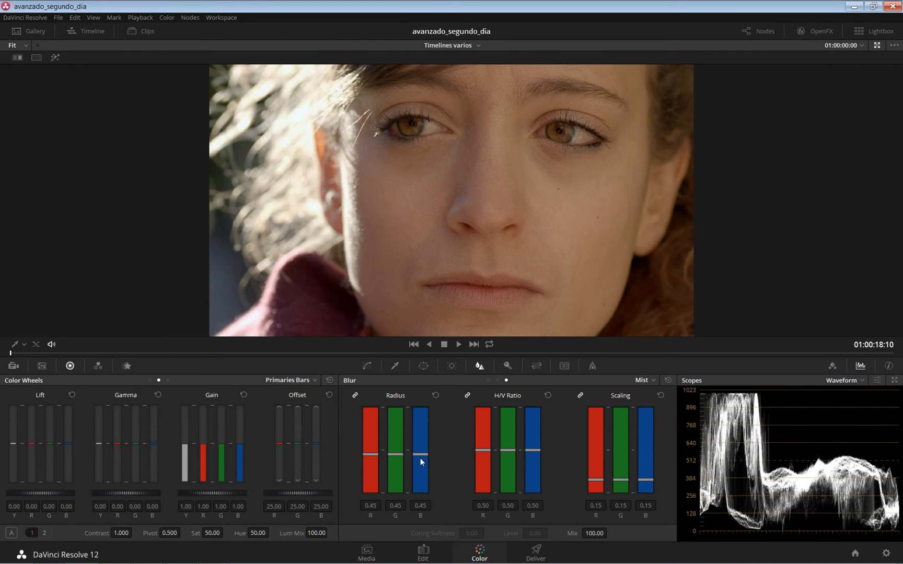
left_click_drag(420, 458, 420, 469)
left_click_drag(597, 534, 576, 533)
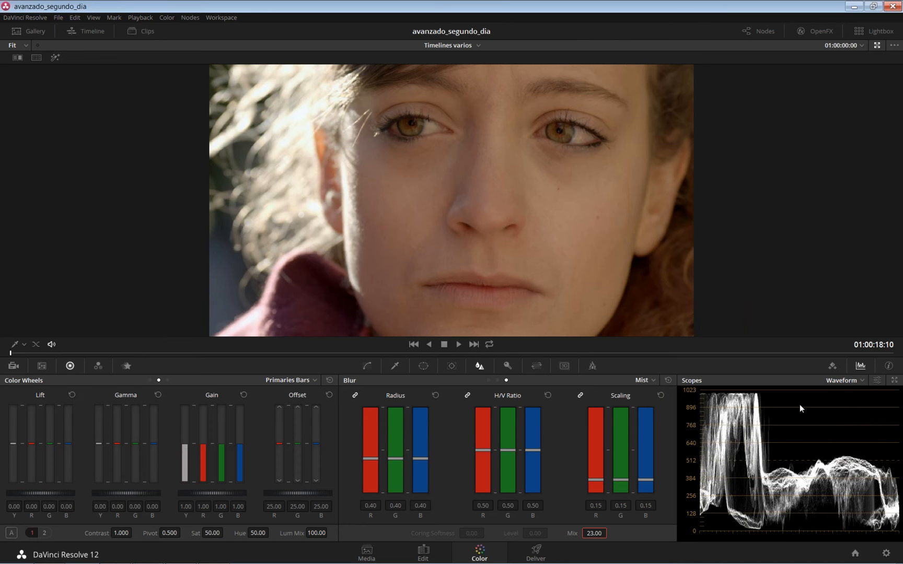
left_click(669, 381)
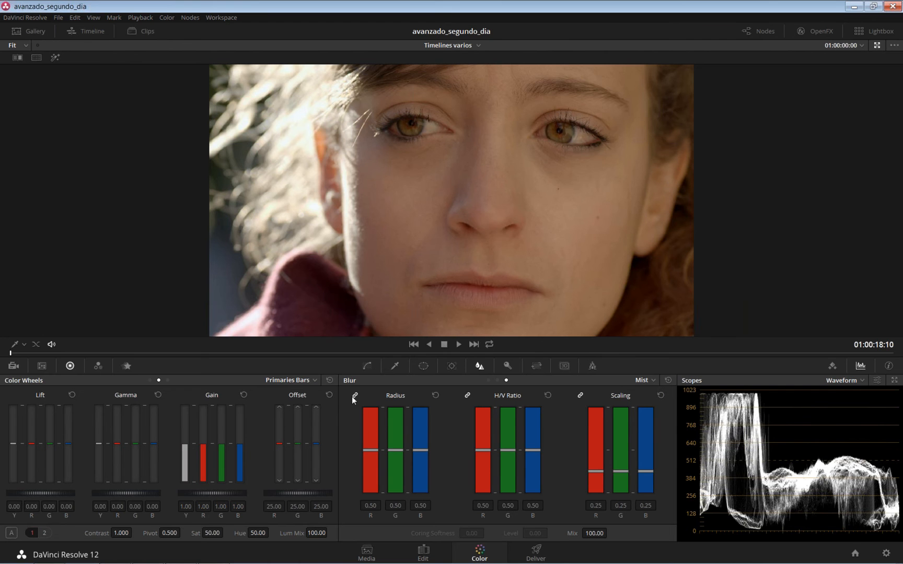
Step: Show the primaries as Primaries Wheels and bring up the second set of adjustments with Midtone Detail
left_click(313, 381)
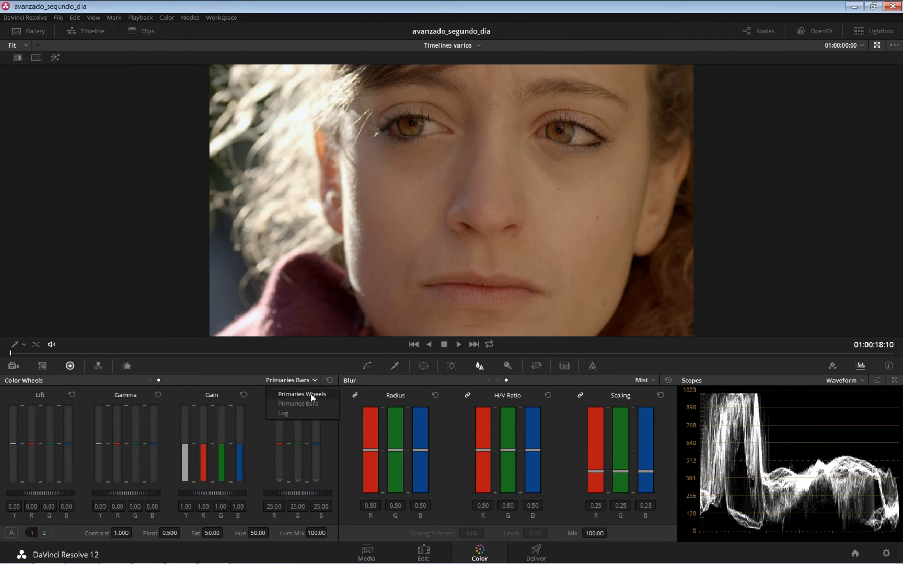
left_click(307, 394)
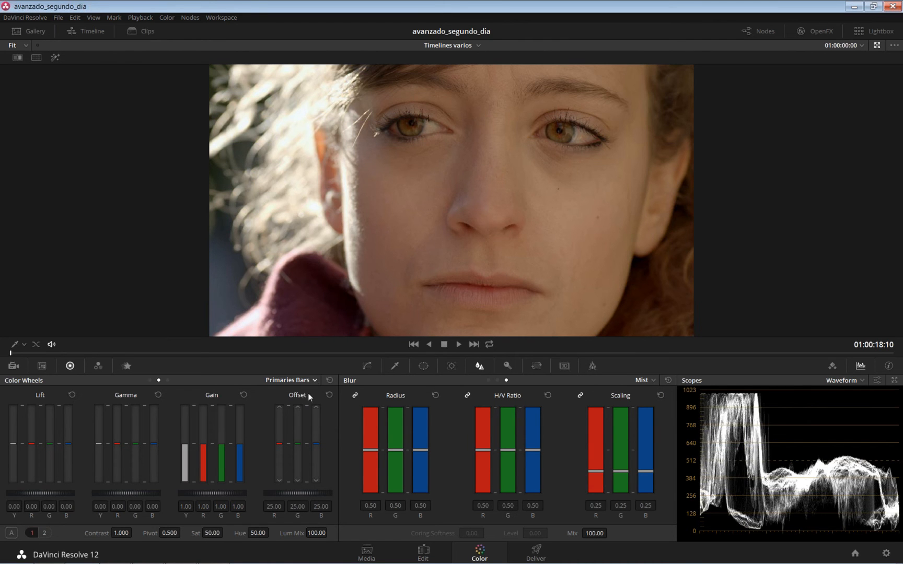
left_click(312, 377)
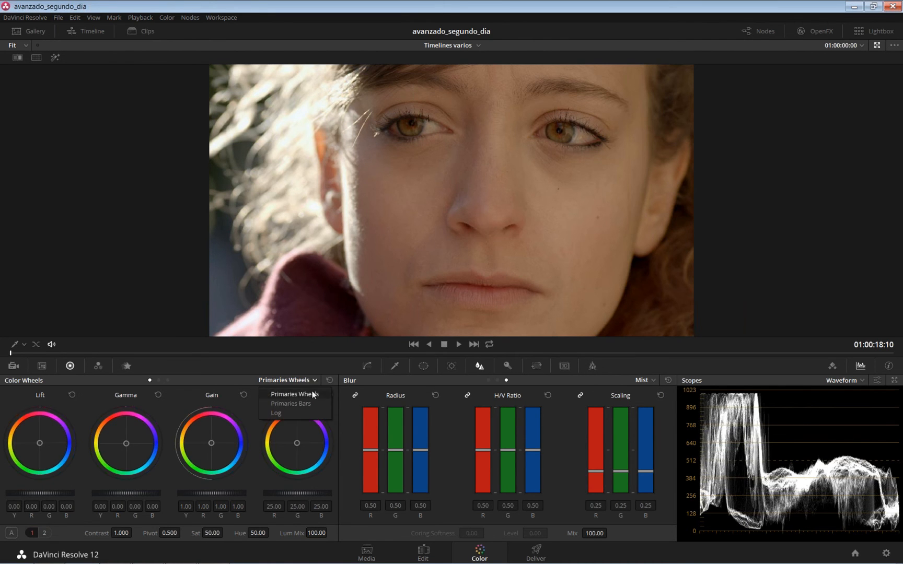
left_click(312, 395)
left_click(313, 382)
left_click(311, 393)
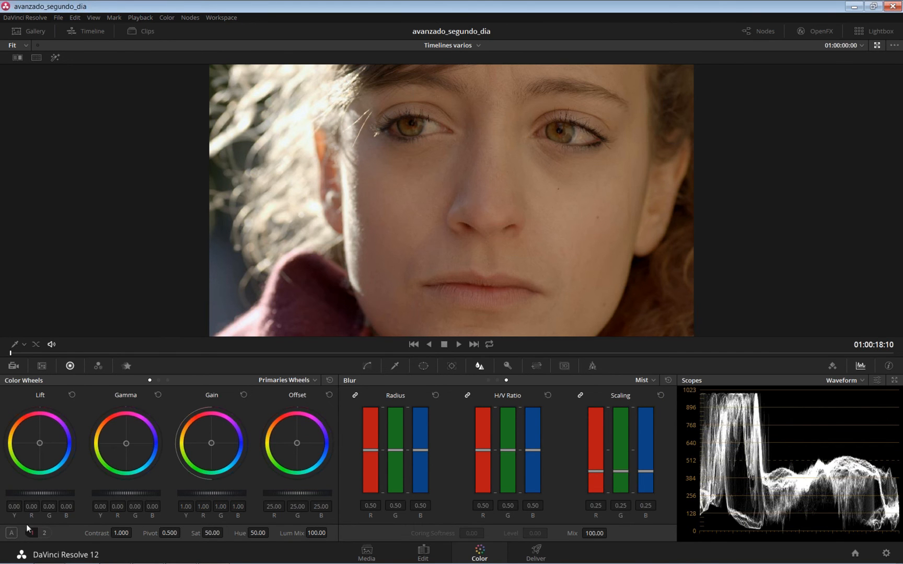
left_click(45, 534)
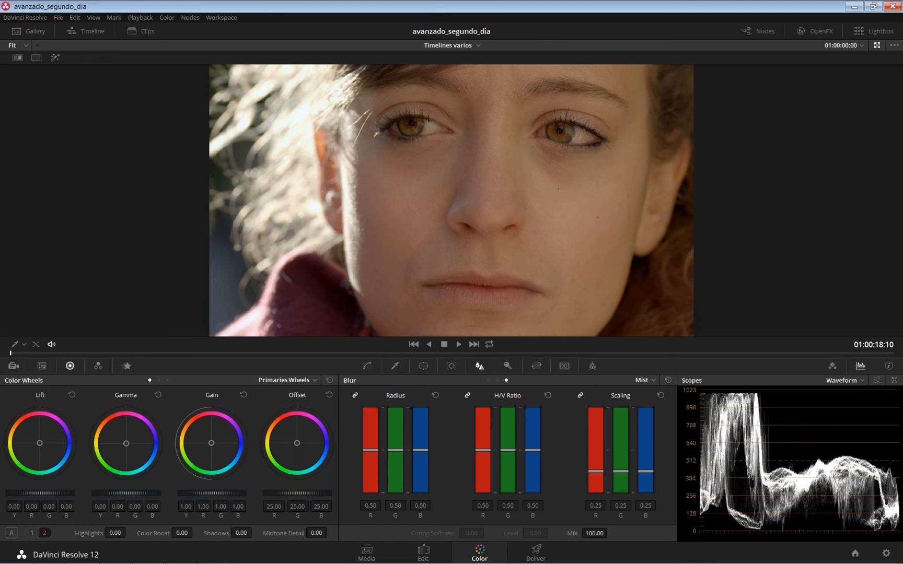
Step: Try a different Midtone Detail on the selected skin and reset the primaries
mouse_move(316, 533)
left_mouse_down()
mouse_move(332, 532)
mouse_move(291, 533)
mouse_move(330, 532)
mouse_move(305, 532)
mouse_move(321, 532)
mouse_move(312, 531)
left_mouse_up()
left_click(331, 381)
Step: Return the viewer to its normal size and add a new color grading version for clip 03
key("alt")
key("alt+f")
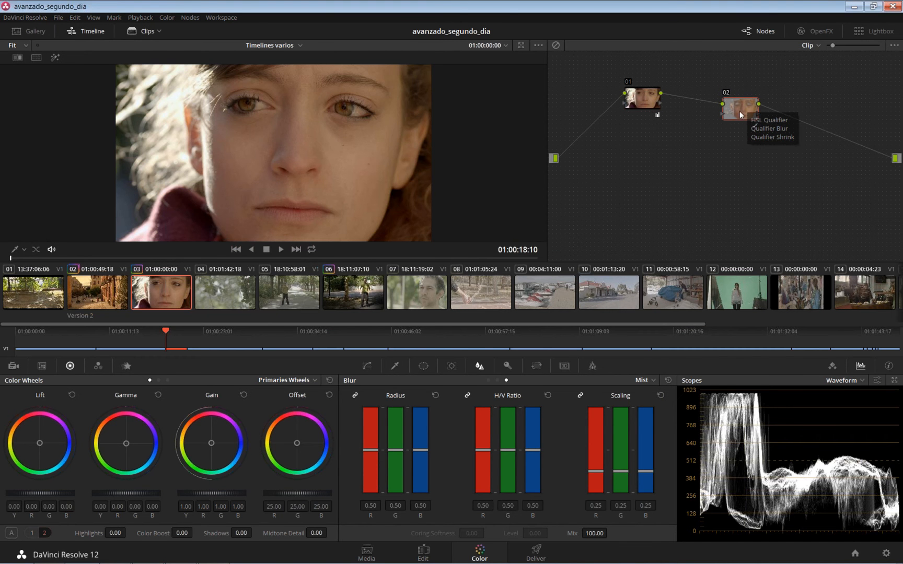
left_click_drag(738, 108, 739, 93)
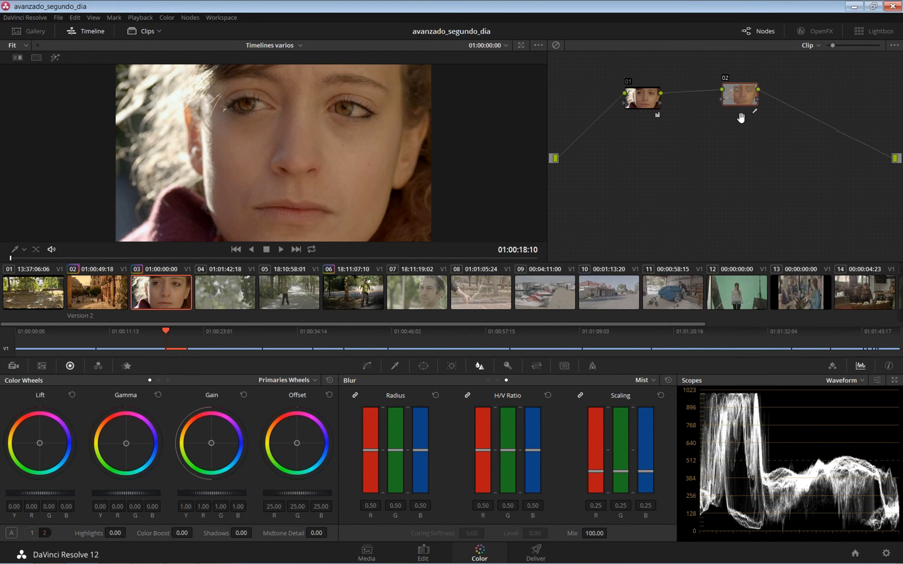
key("ctrl+y")
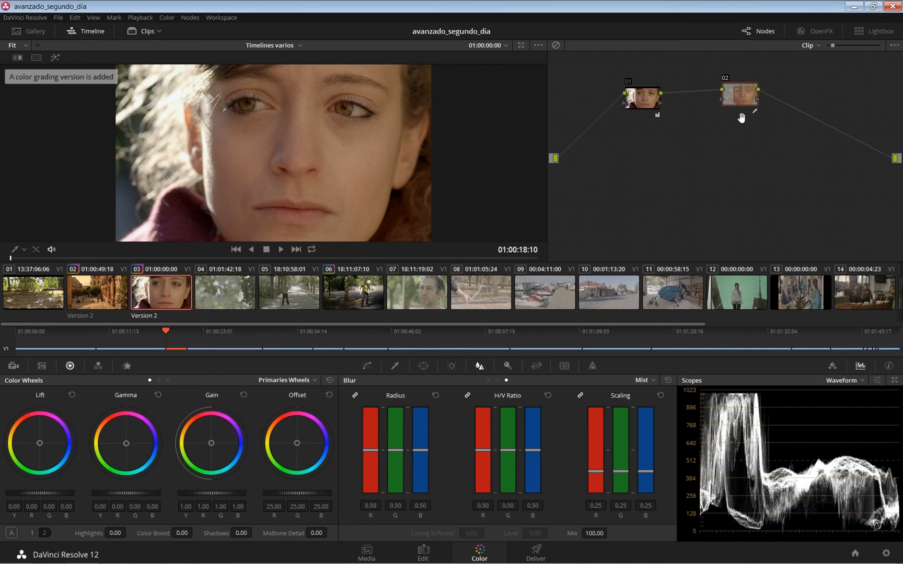
Step: Delete the qualified node 02 from this version and add a clean serial node after node 01
key("Delete")
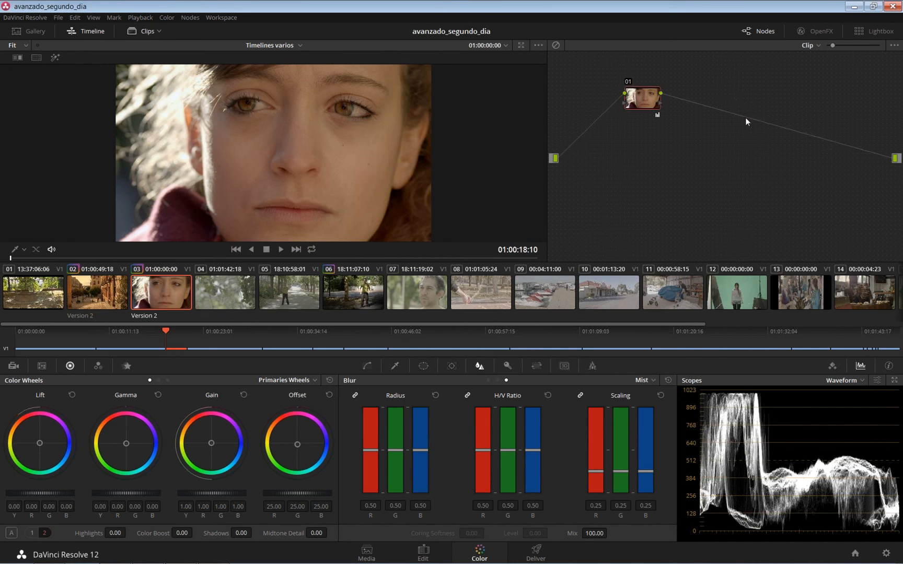
key("alt+s")
left_click_drag(699, 98, 723, 99)
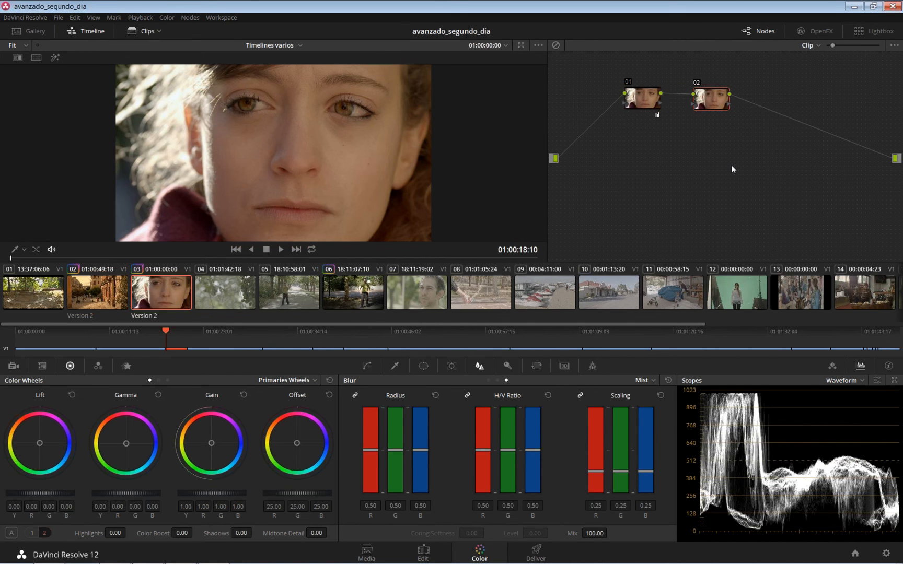
Step: Soften the whole image on the new node with negative Midtone Detail in the enlarged viewer, trying -44.50 and -9.50
key("alt+f")
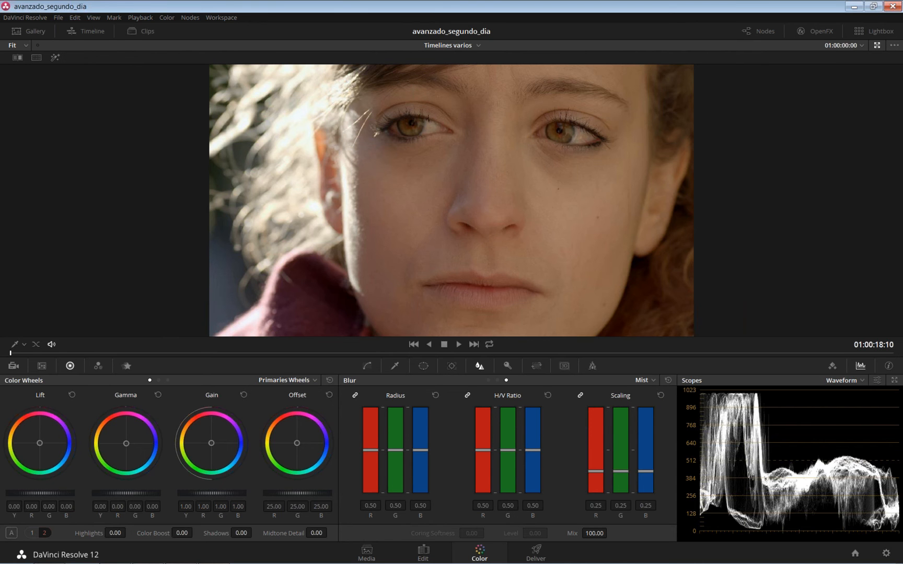
mouse_move(316, 533)
left_mouse_down()
mouse_move(330, 532)
mouse_move(308, 532)
left_mouse_up()
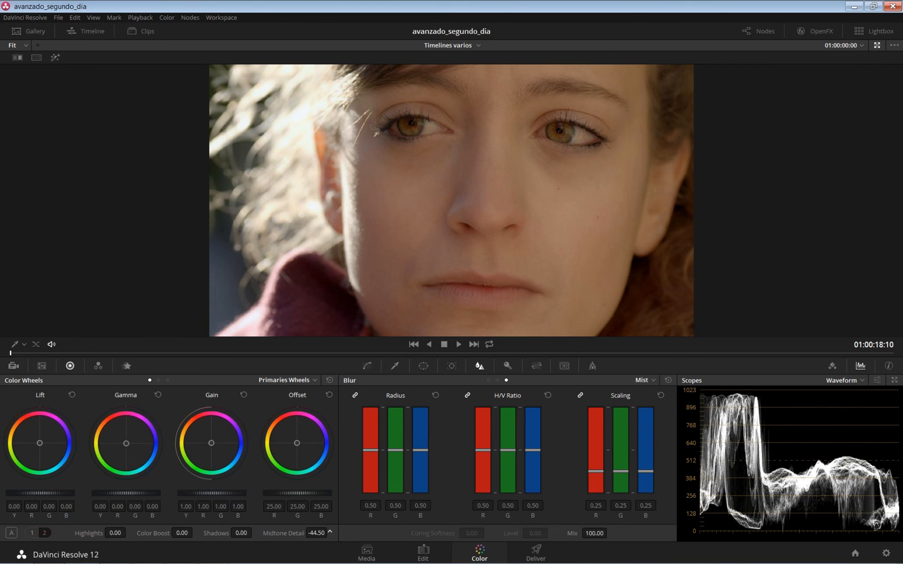
left_click(316, 533)
left_click_drag(329, 532, 345, 533)
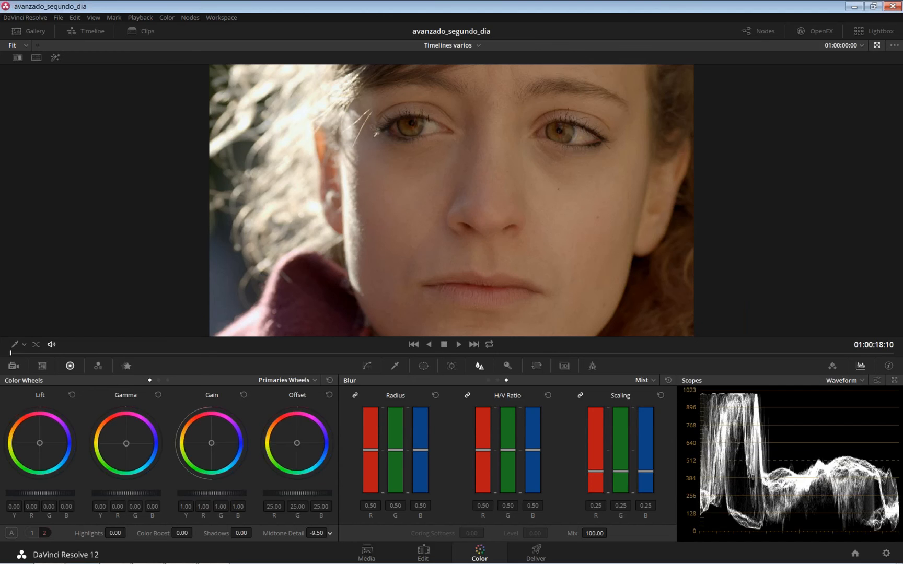
left_click_drag(330, 533, 314, 533)
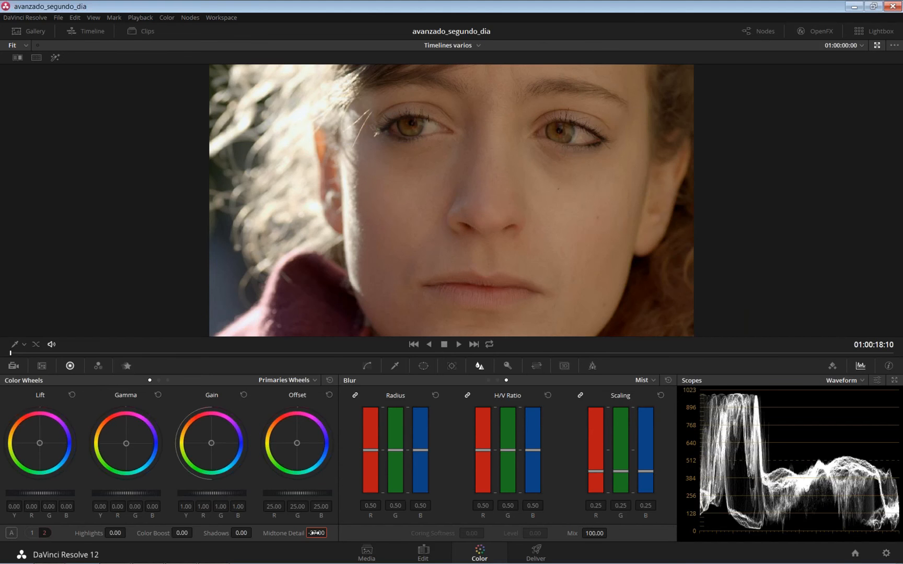
Step: Load Version 1 of clip 03's grade in the normal-size viewer and switch the blur mode from Mist to Blur
key("alt+f")
key("ctrl+b")
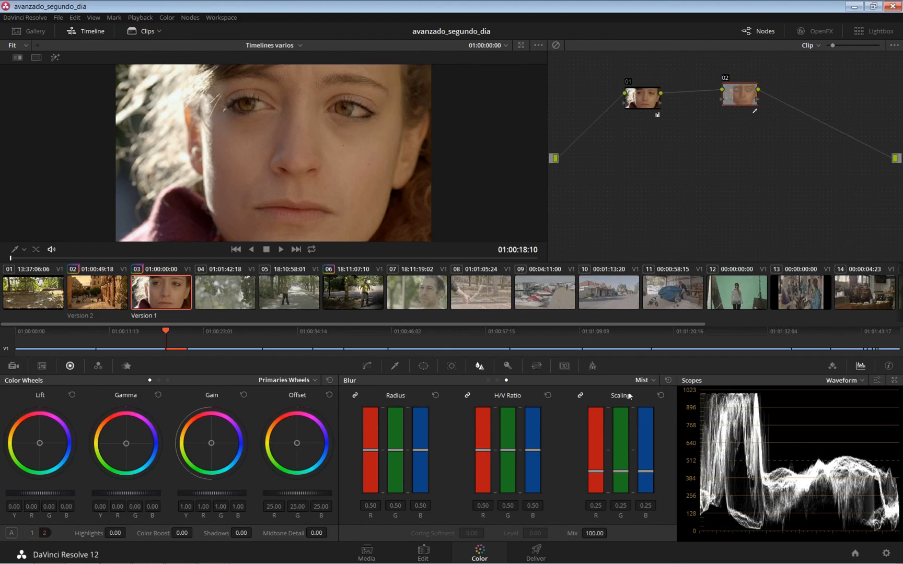
left_click(488, 381)
Step: Try a Blur radius of 0.58 on the qualified skin node and reset it
mouse_move(422, 448)
left_mouse_down()
mouse_move(422, 430)
mouse_move(414, 448)
mouse_move(424, 440)
left_mouse_up()
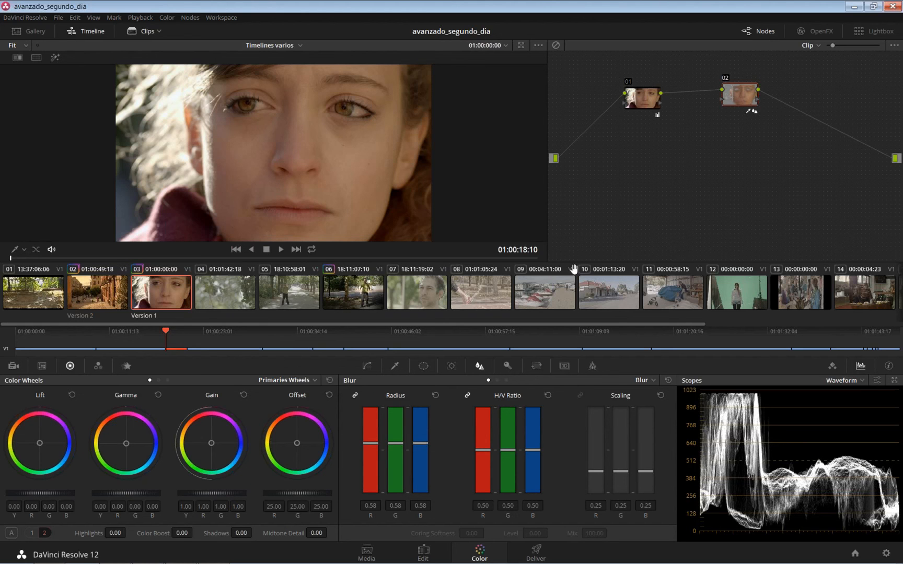
left_click_drag(739, 95, 713, 107)
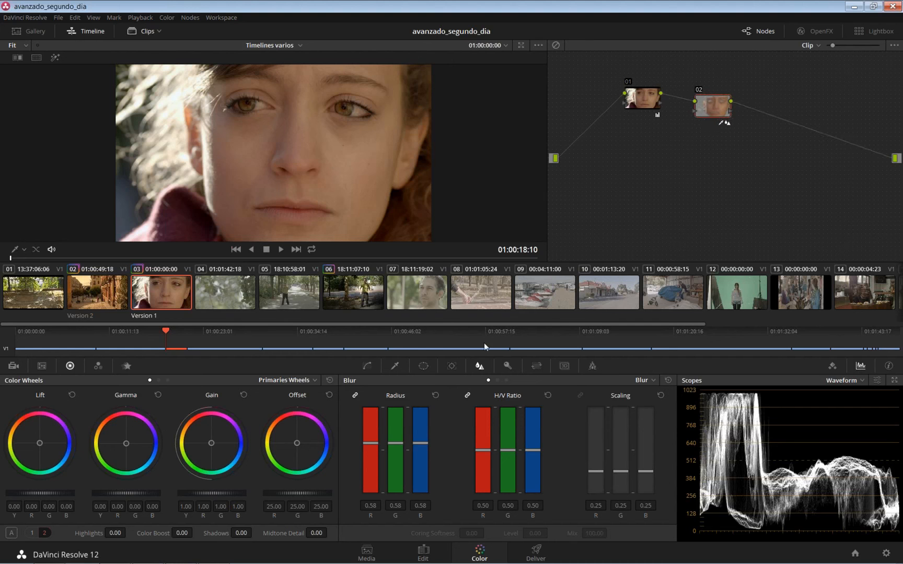
left_click(435, 396)
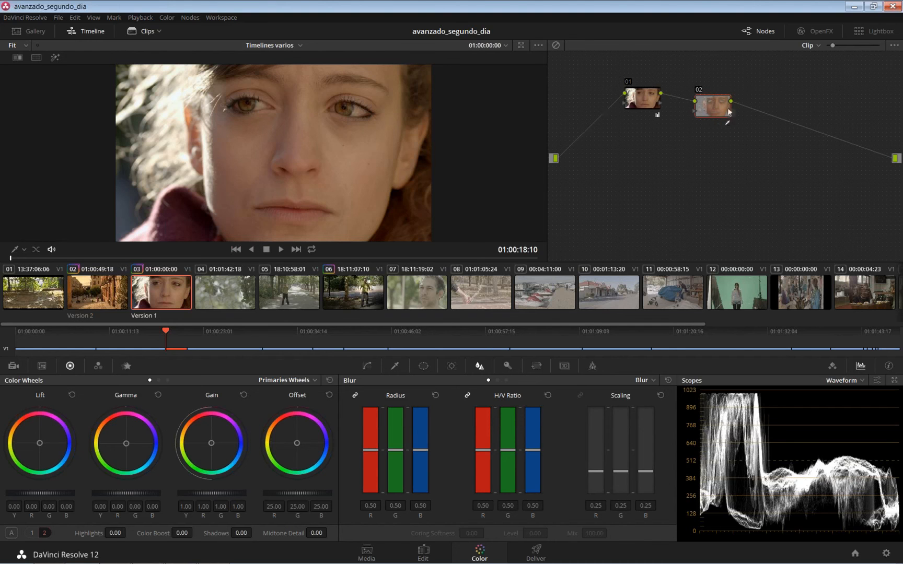
Step: Reposition node 02 below node 01 and set its color space to YUV
left_click_drag(721, 107, 643, 151)
right_click(643, 150)
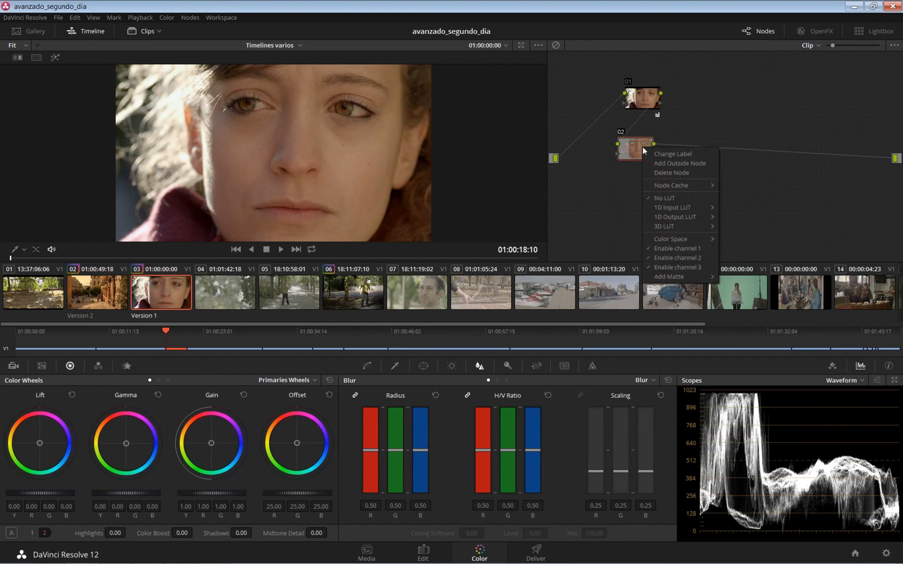
mouse_move(697, 241)
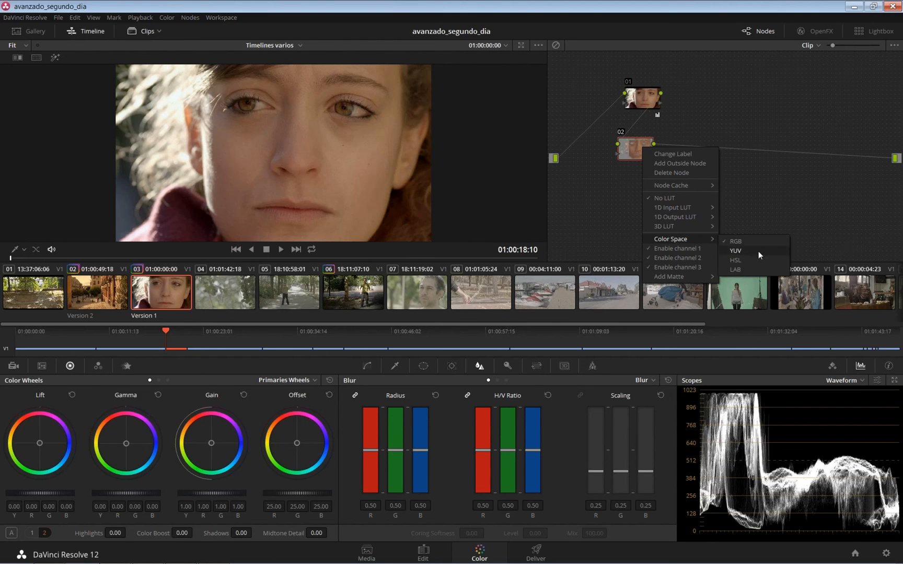
left_click(758, 252)
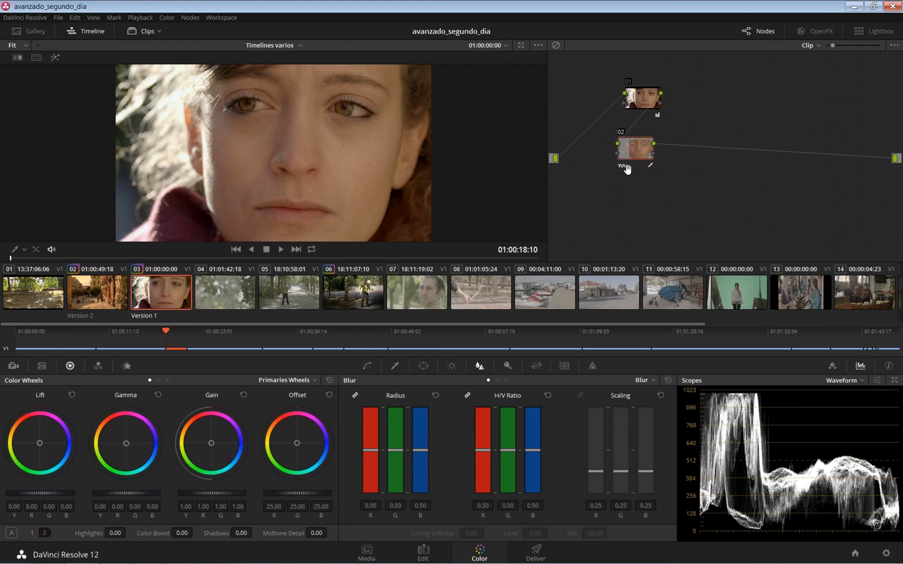
left_click_drag(630, 158, 675, 152)
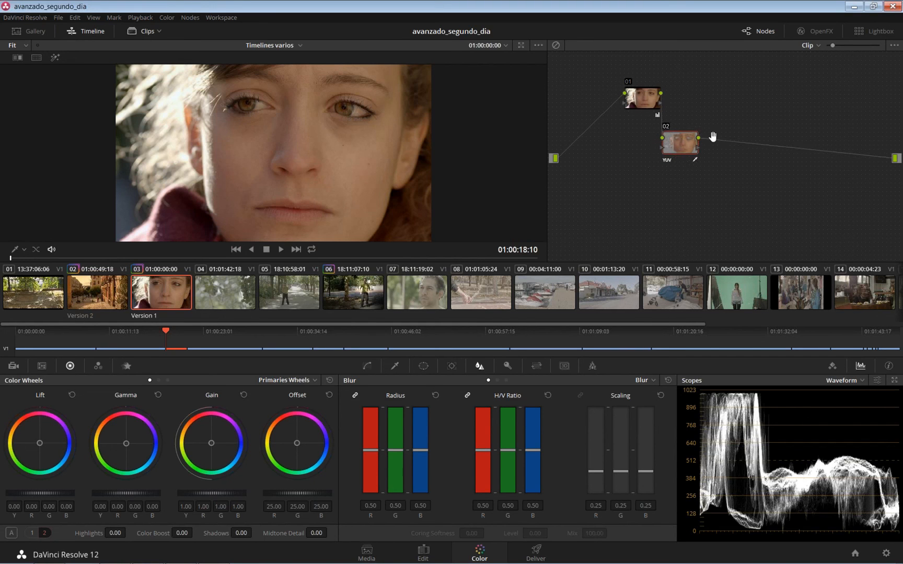
right_click(683, 146)
left_click(684, 146)
right_click(685, 145)
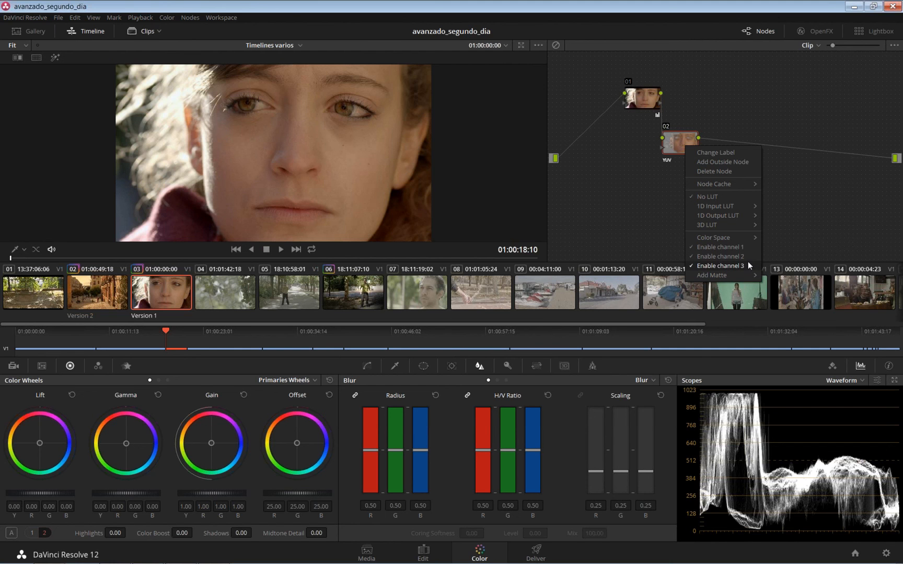
left_click(637, 175)
Step: Disable channels 2 and 3 on node 02 so that only channel 1 is processed
left_click_drag(687, 141, 707, 132)
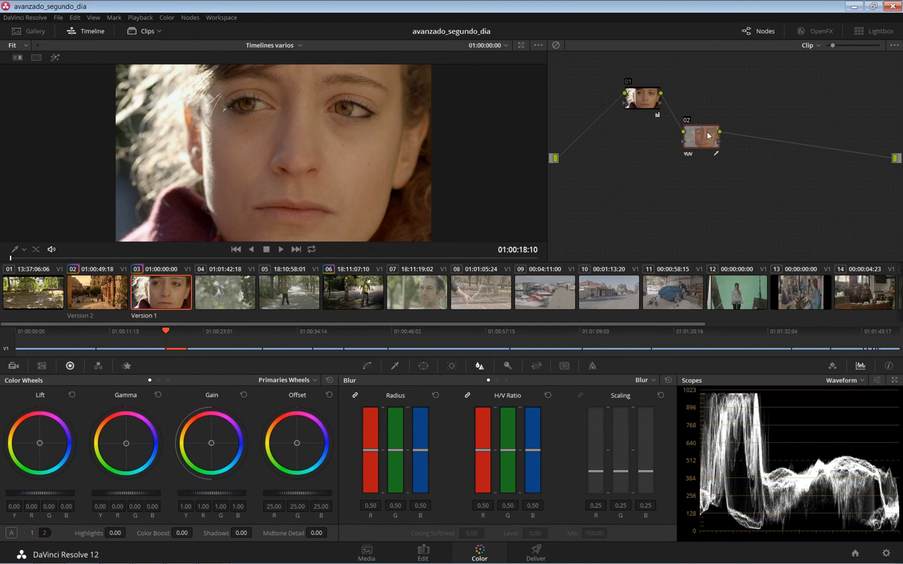
right_click(706, 137)
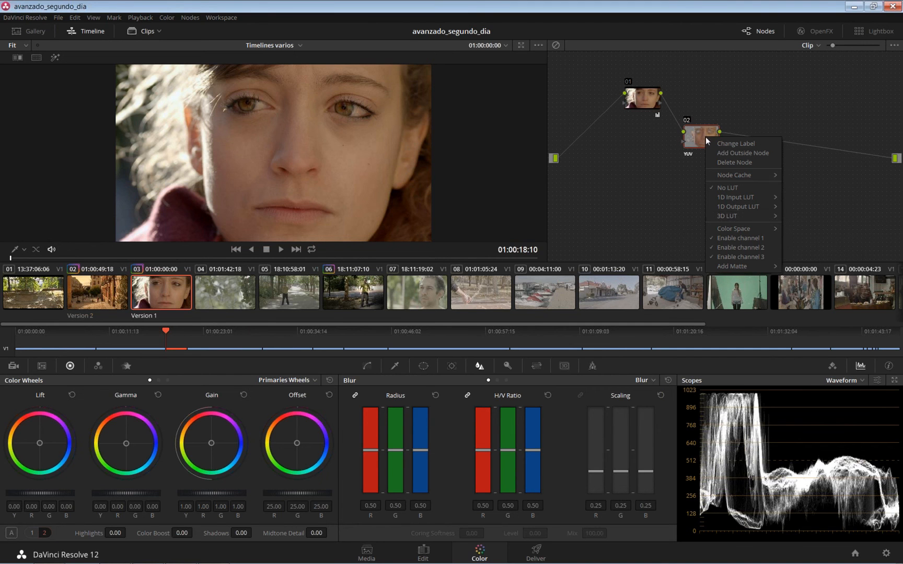
mouse_move(745, 230)
left_click(764, 247)
right_click(702, 137)
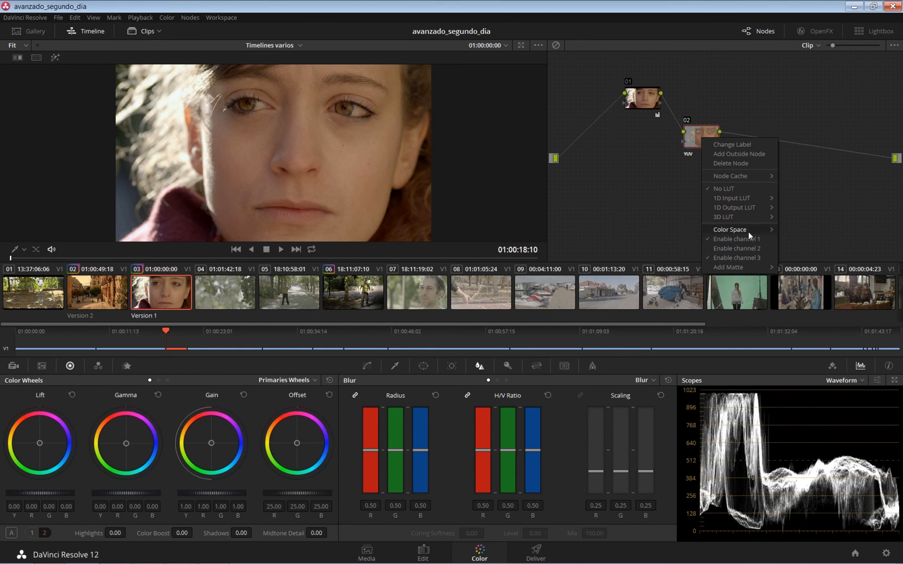
left_click(748, 259)
right_click(709, 131)
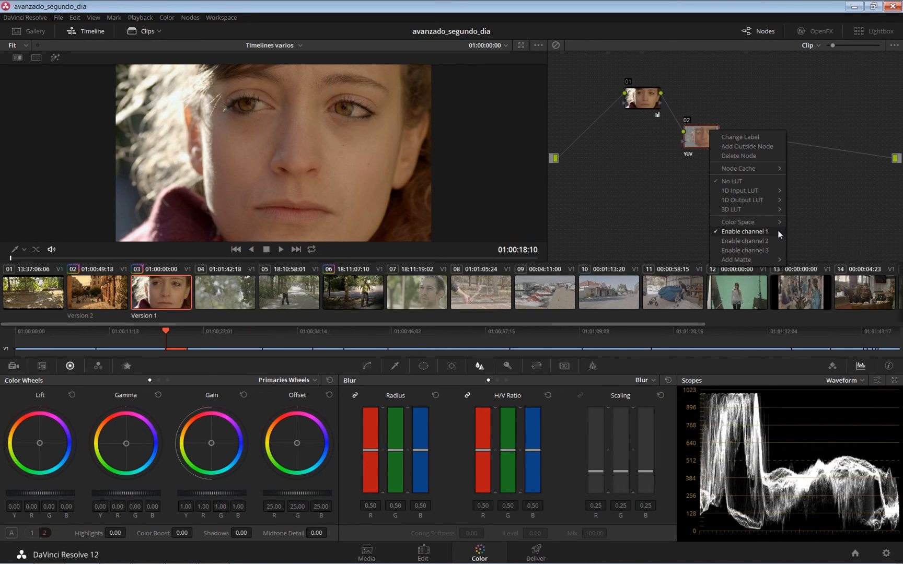
left_click(816, 199)
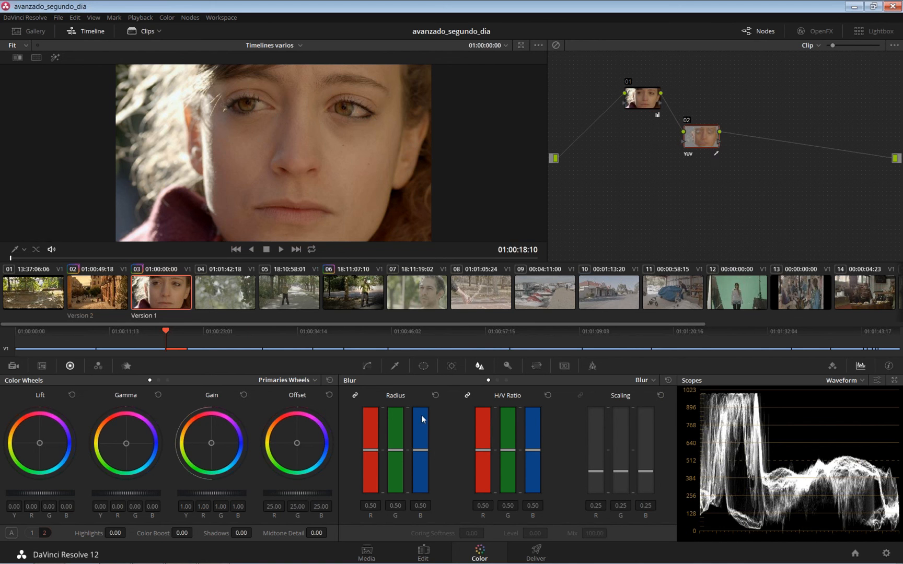
Step: Set node 02's Blur radius to 0.66 on all linked channels after trying 0.71, and shift the node slightly
mouse_move(421, 415)
left_mouse_down()
mouse_move(435, 315)
mouse_move(438, 332)
mouse_move(430, 334)
mouse_move(424, 149)
mouse_move(423, 460)
mouse_move(419, 156)
mouse_move(418, 450)
mouse_move(423, 424)
mouse_move(422, 432)
left_mouse_up()
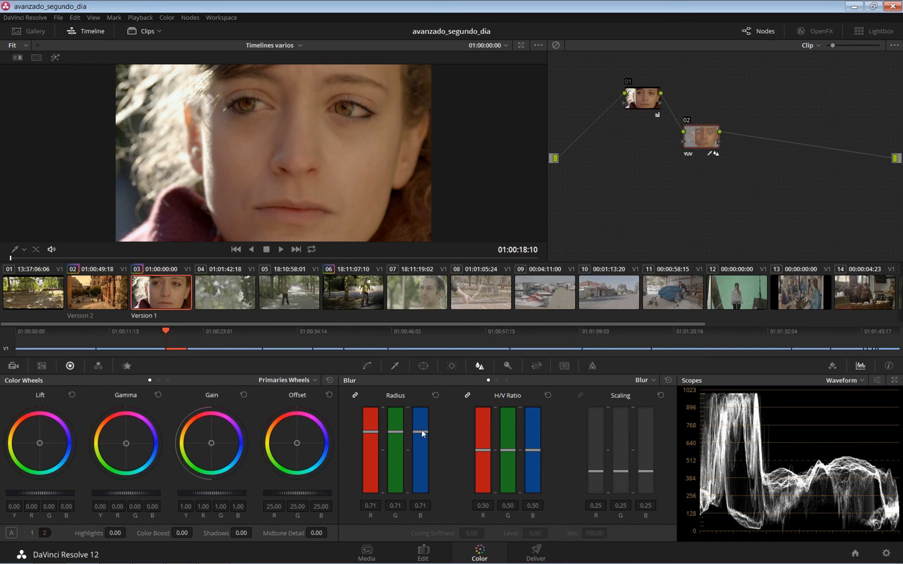
left_click_drag(422, 434, 421, 436)
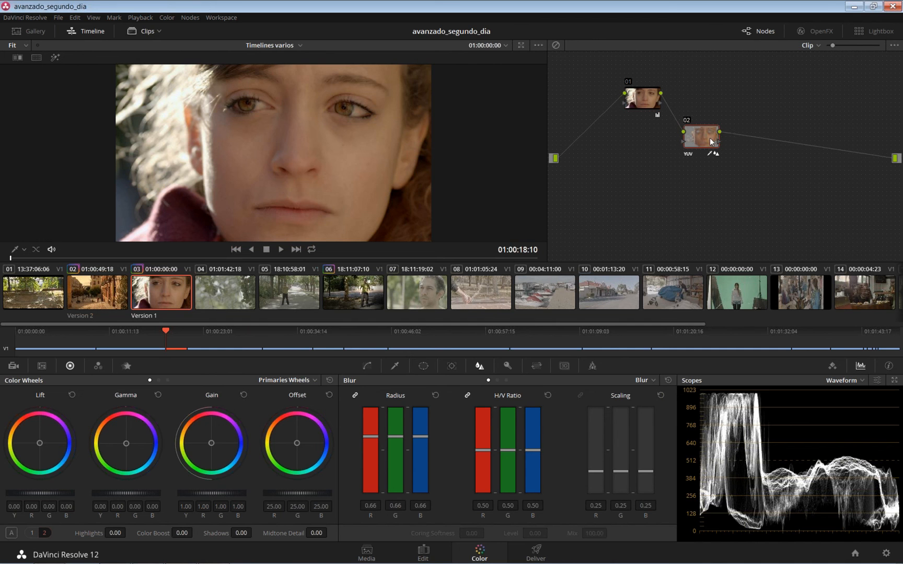
left_click_drag(714, 139, 723, 133)
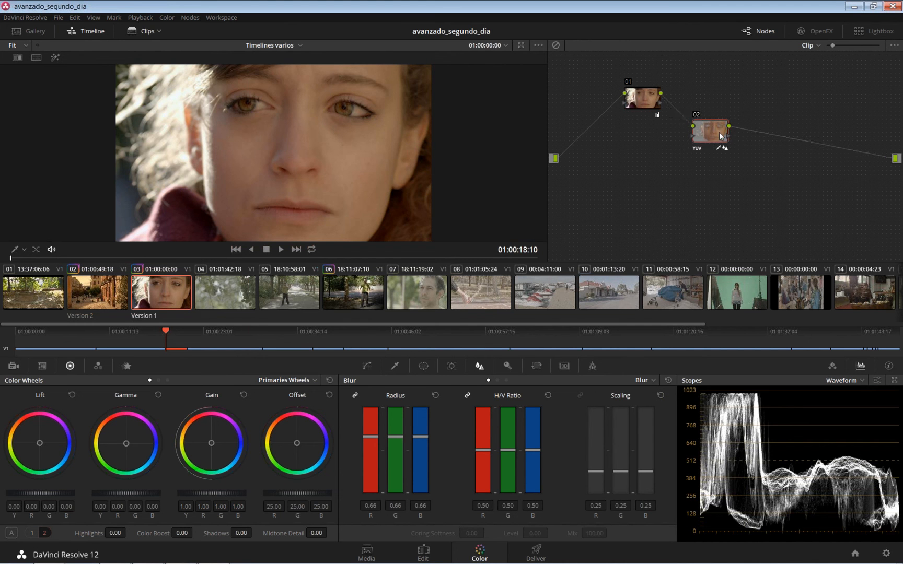
Step: Return node 02 to the RGB color space, re-enable channels 2 and 3, and move the node slightly
right_click(716, 133)
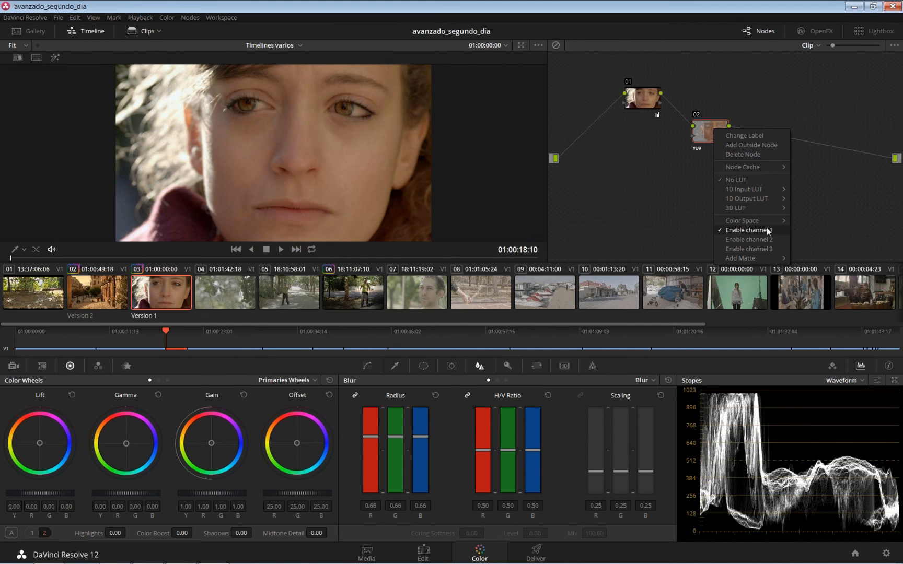
mouse_move(772, 221)
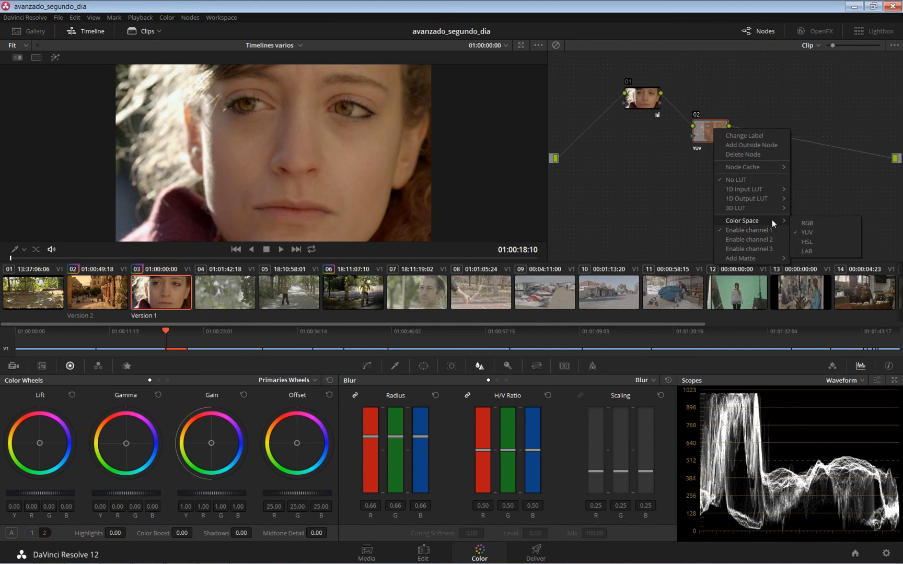
left_click(830, 222)
right_click(718, 132)
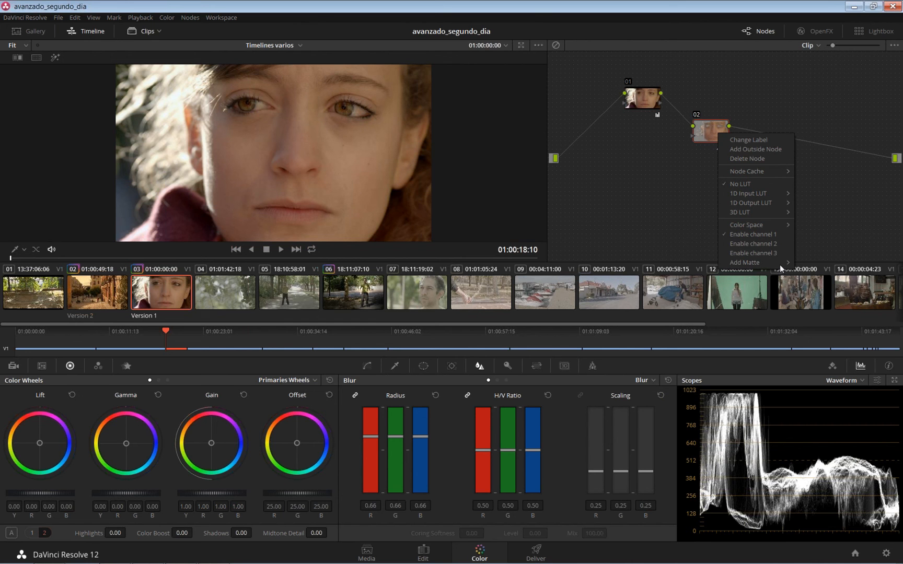
left_click(779, 245)
right_click(718, 132)
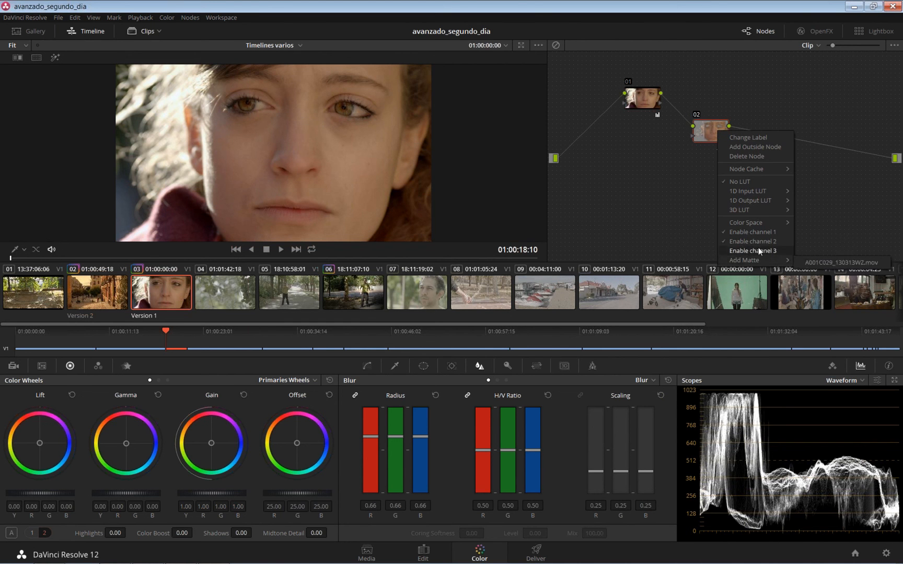
left_click(758, 249)
left_click_drag(726, 126, 740, 112)
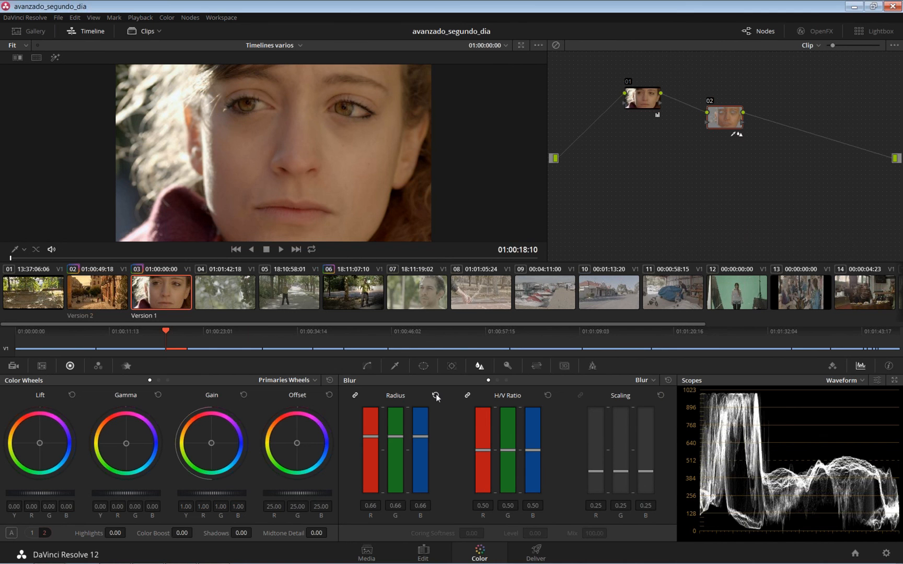
Step: Reset node 02's Blur radius and clear its HSL qualifier, checking the matte in highlight view
left_click(436, 395)
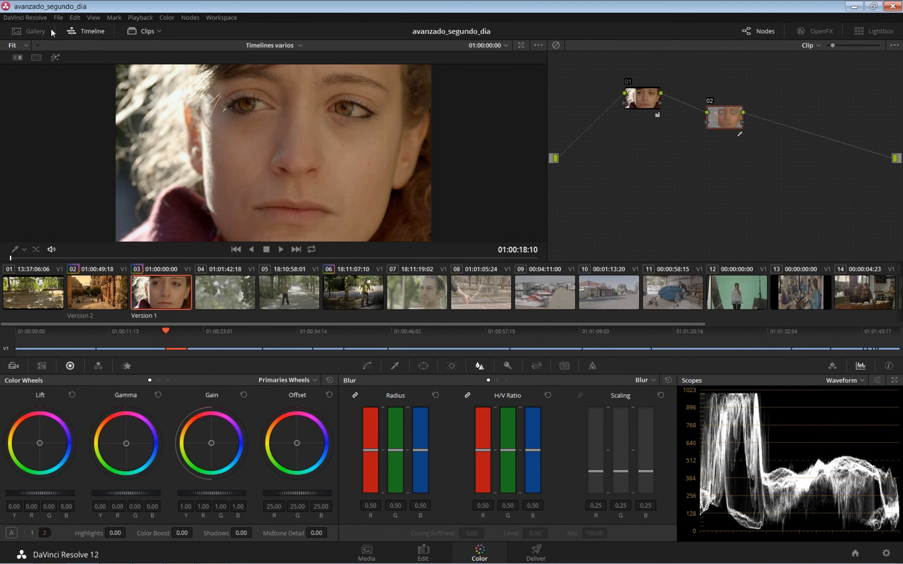
left_click(55, 57)
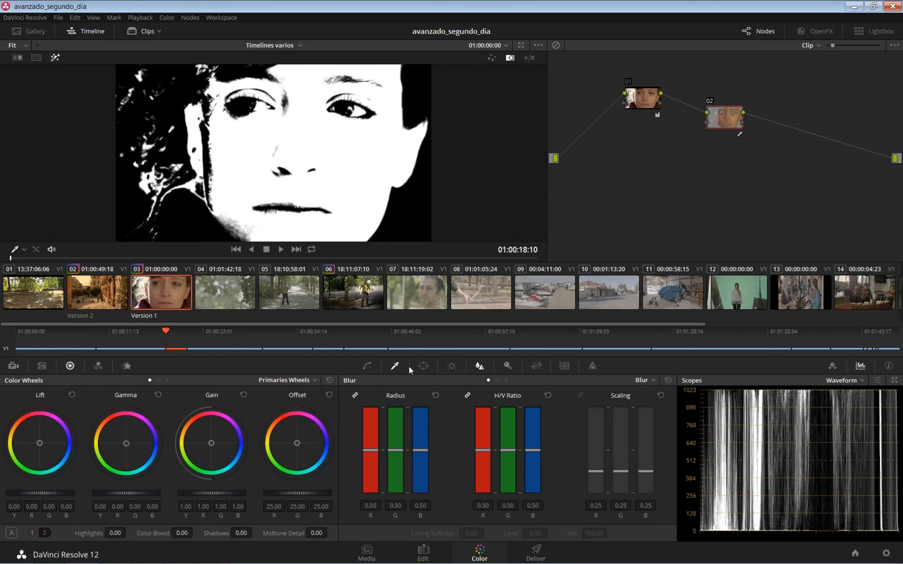
left_click(409, 367)
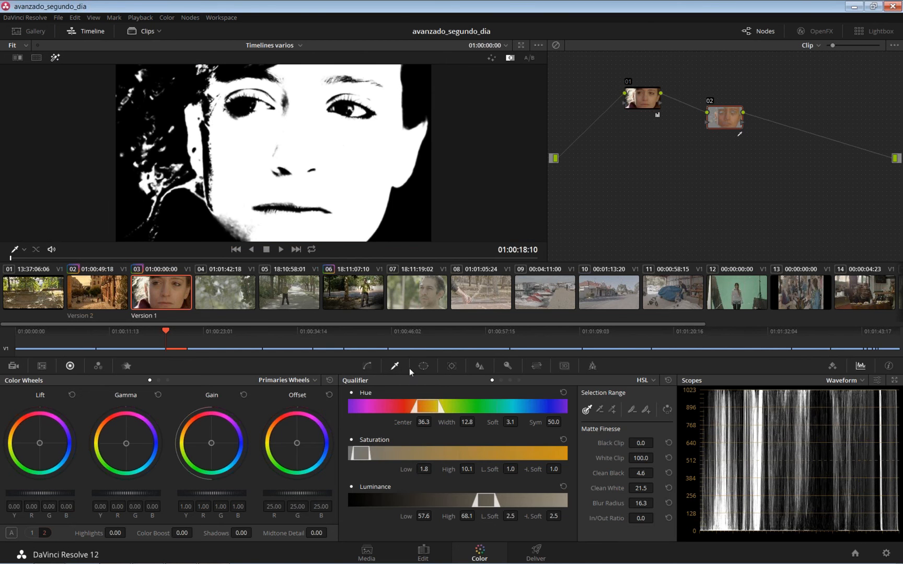
left_click(668, 382)
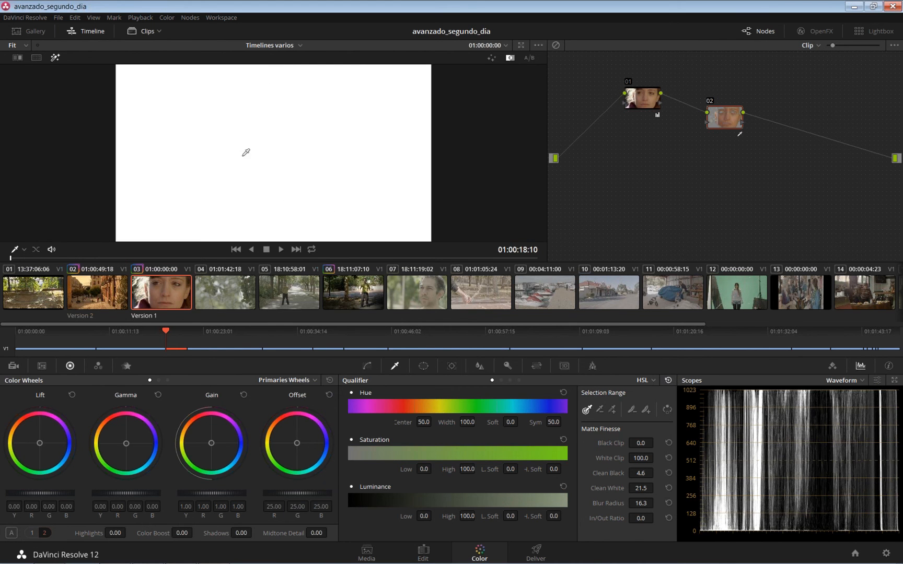
left_click(55, 57)
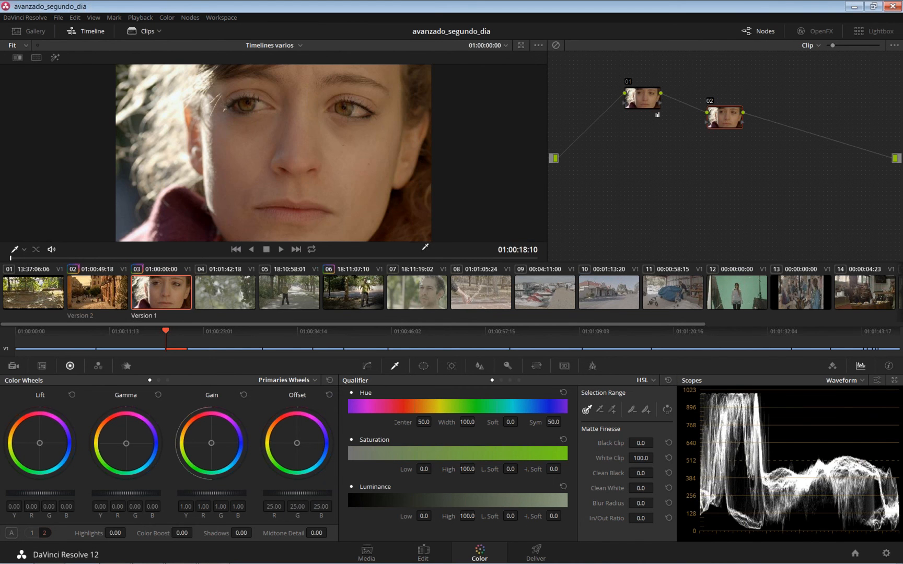
Step: Apply the Six Vector - Red preset to node 02
left_click(166, 18)
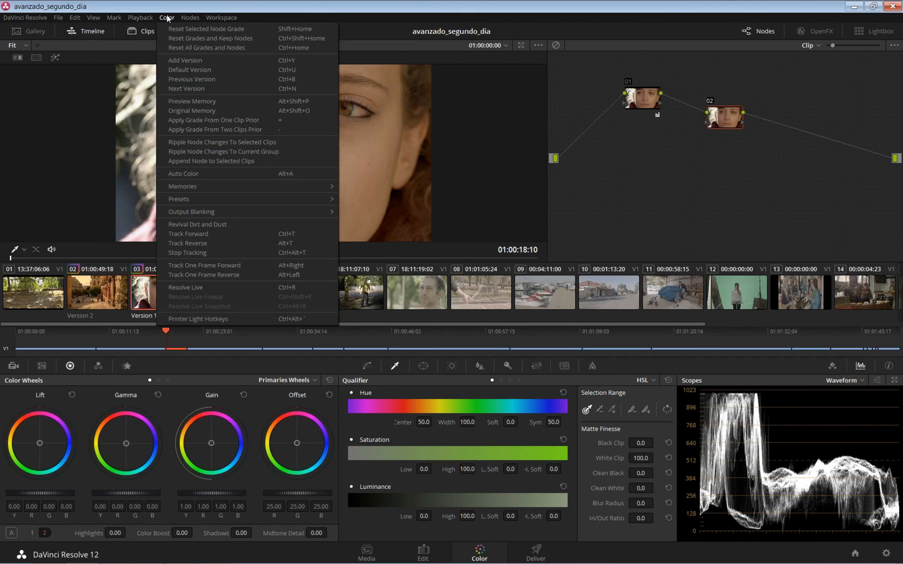
mouse_move(266, 199)
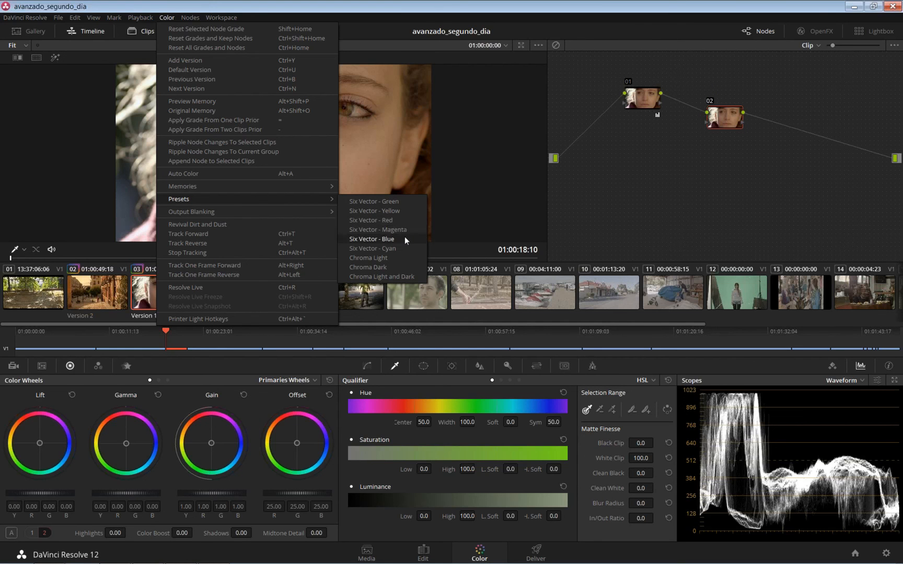
key("Escape")
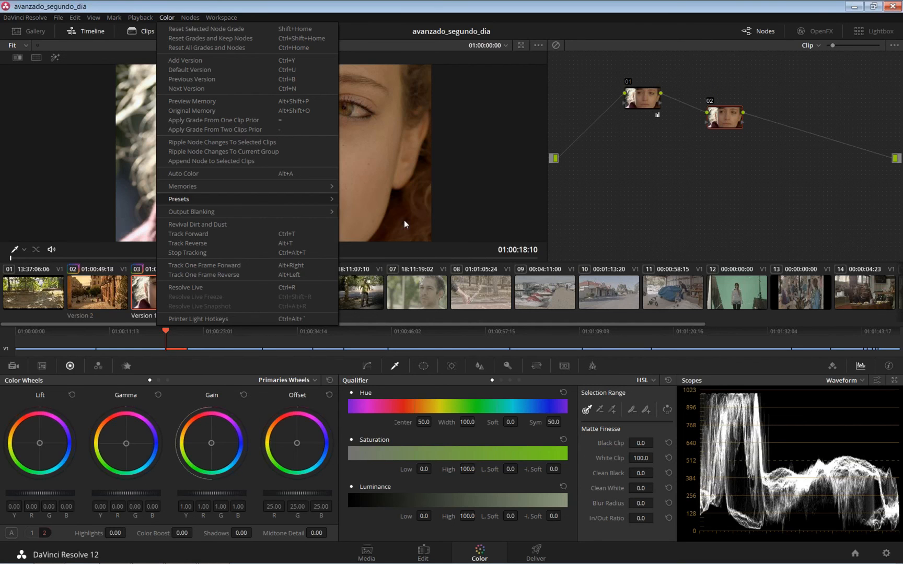
left_click(404, 220)
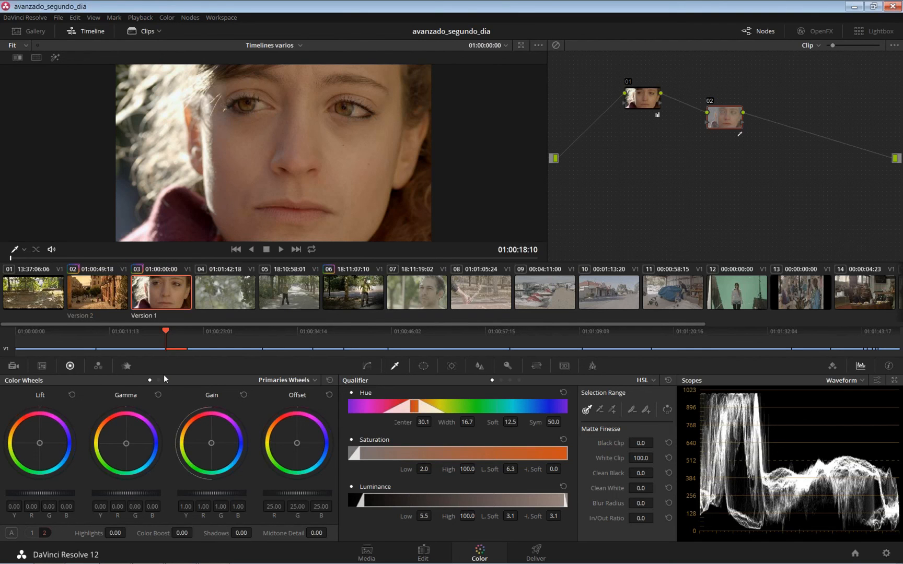
Step: Refine node 02's matte in highlight view with Clean Black 11.5, Clean White 2.8 and hue Width 19.6
left_click(57, 58)
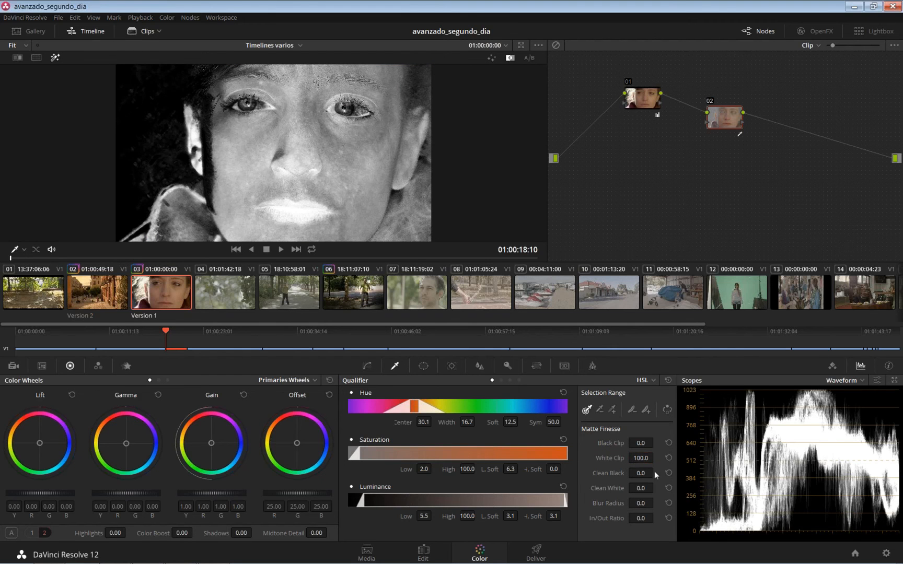
left_click_drag(641, 473, 653, 489)
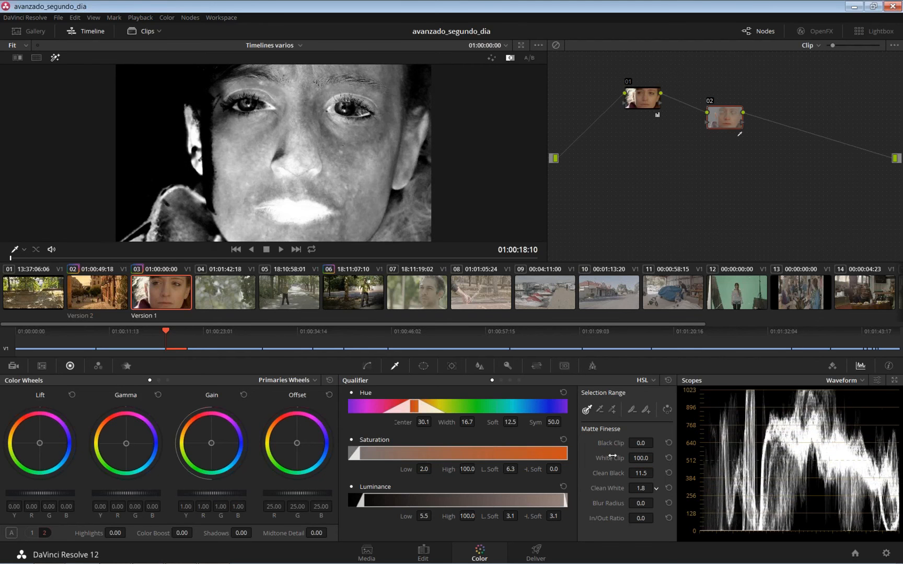
mouse_move(468, 422)
left_mouse_down()
mouse_move(513, 422)
mouse_move(476, 422)
left_mouse_up()
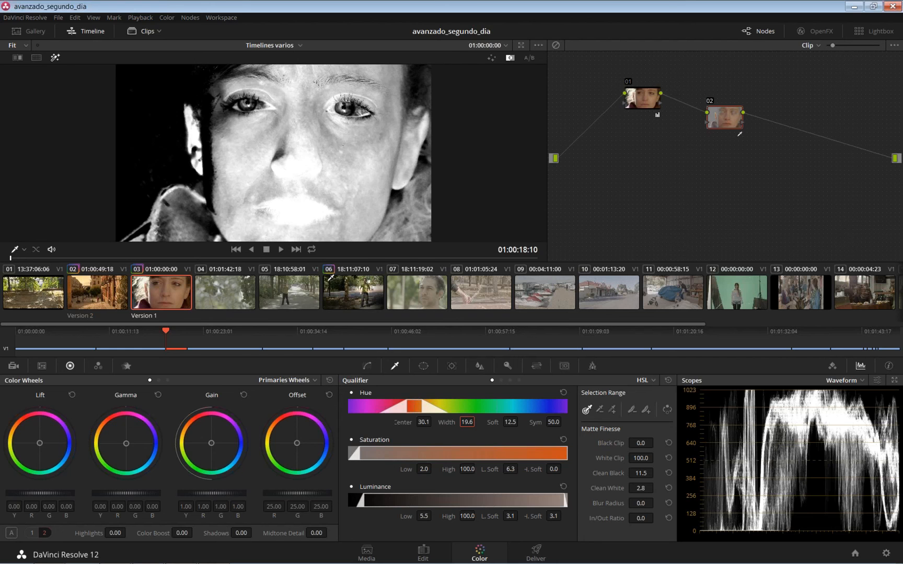
left_click(57, 56)
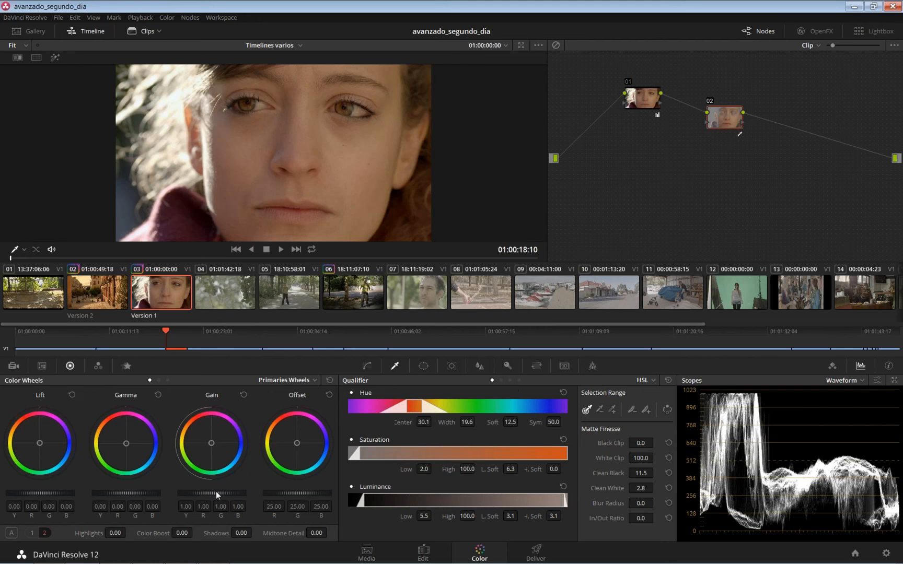
Step: Grade node 02's skin with Lift -0.01 and Gain 1.03, 1.01, 1.03, 1.05, and set the linked Blur radius to 0.62
left_click_drag(216, 492, 194, 490)
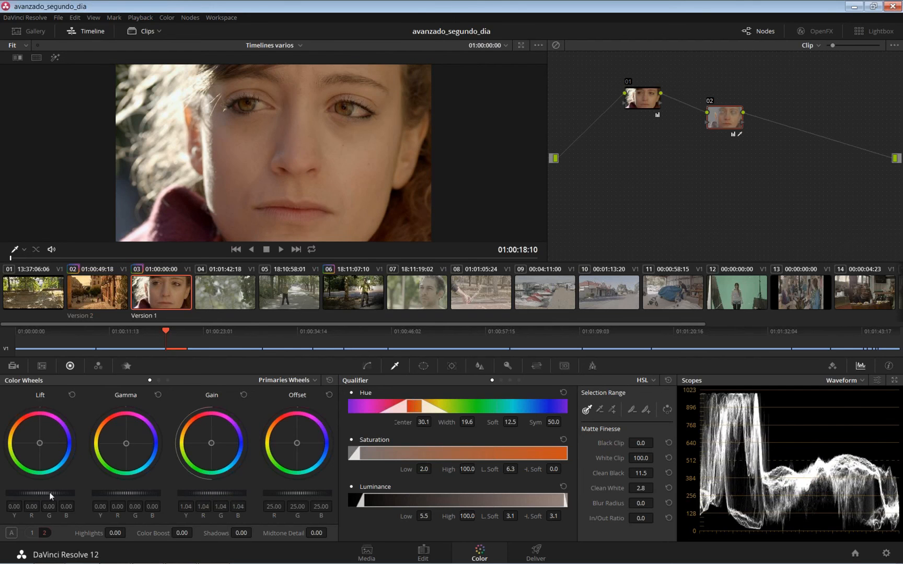
mouse_move(57, 490)
left_mouse_down()
mouse_move(28, 489)
mouse_move(121, 488)
mouse_move(9, 486)
mouse_move(94, 488)
mouse_move(32, 485)
mouse_move(52, 485)
left_mouse_up()
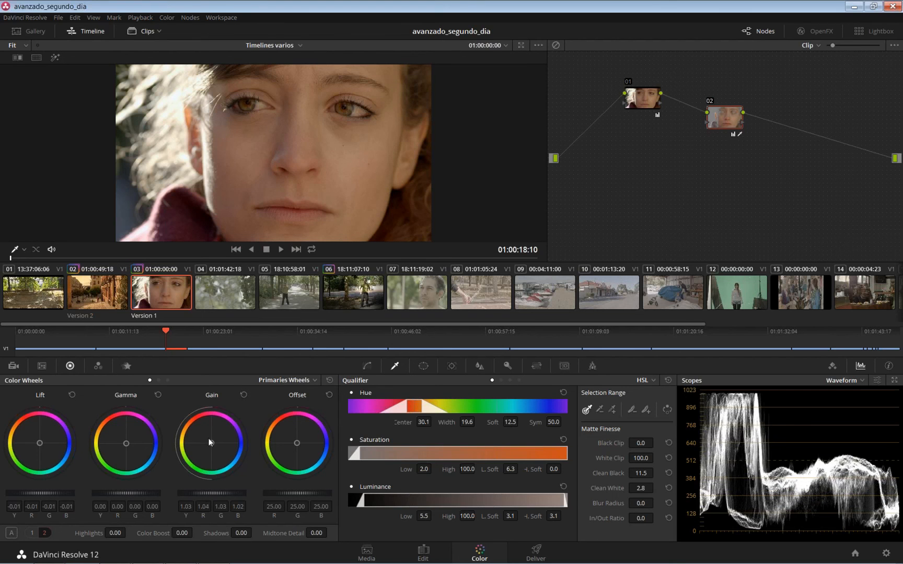
left_click_drag(214, 446, 213, 445)
left_click(479, 366)
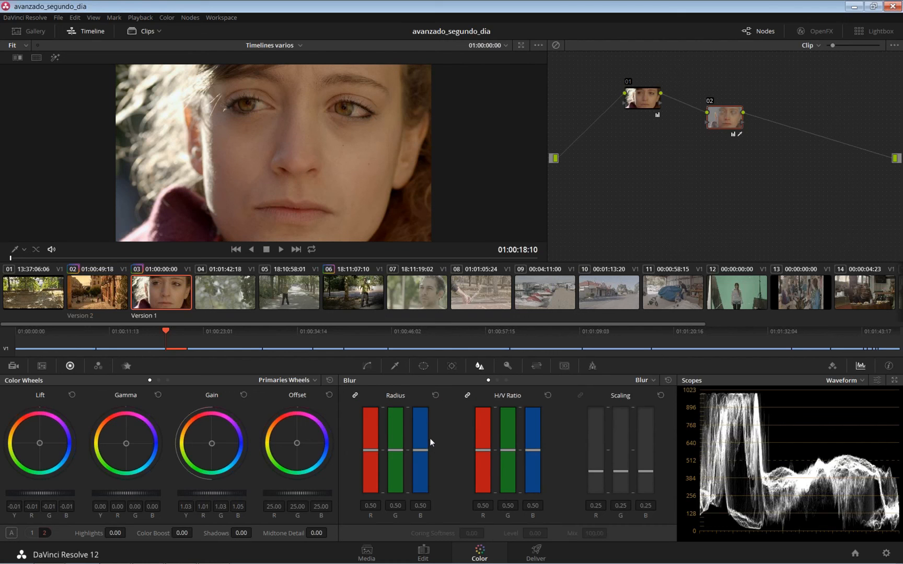
left_click_drag(422, 450, 419, 440)
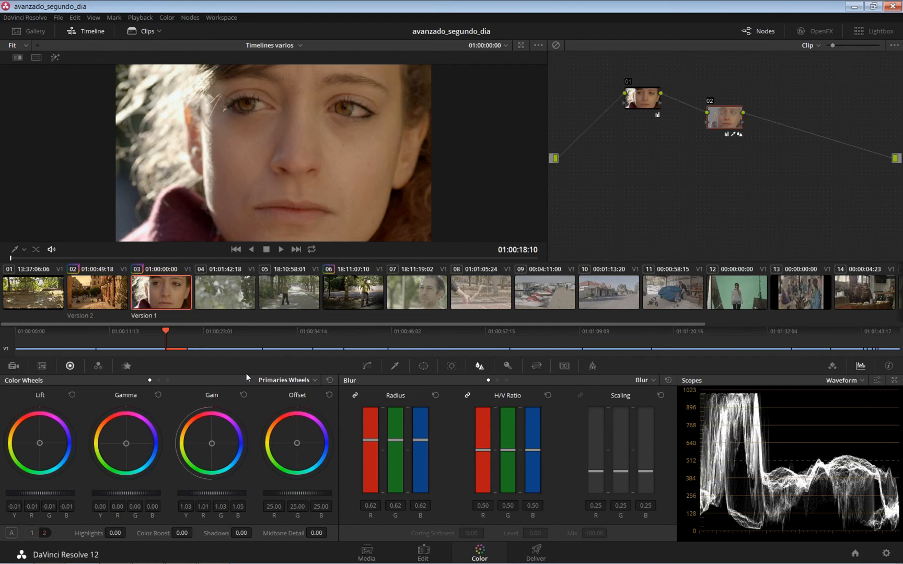
Step: Grade clip 05's node 01 with Lift -0.12, Gain 1.29 and Gamma -0.02, and raise its saturation
left_click(268, 307)
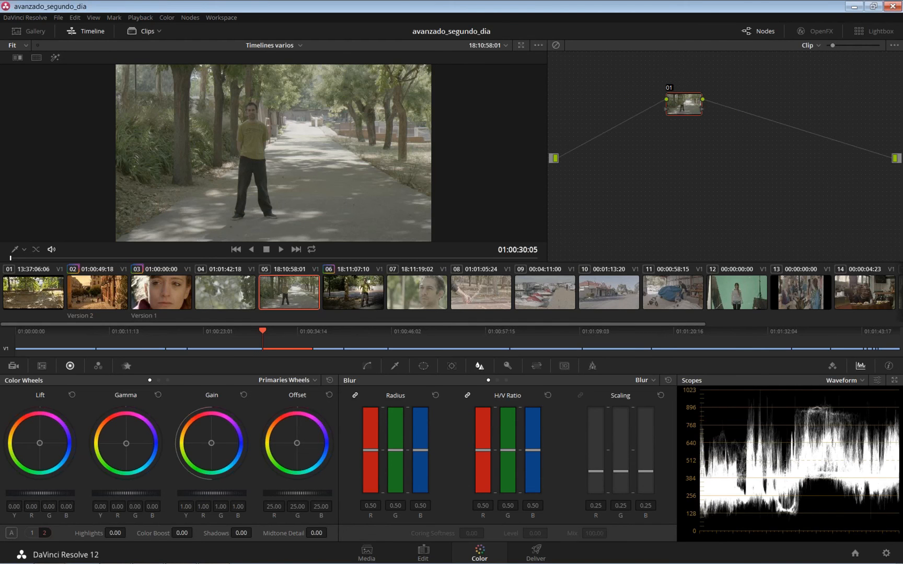
left_click_drag(40, 493, 15, 494)
left_click_drag(197, 492, 305, 494)
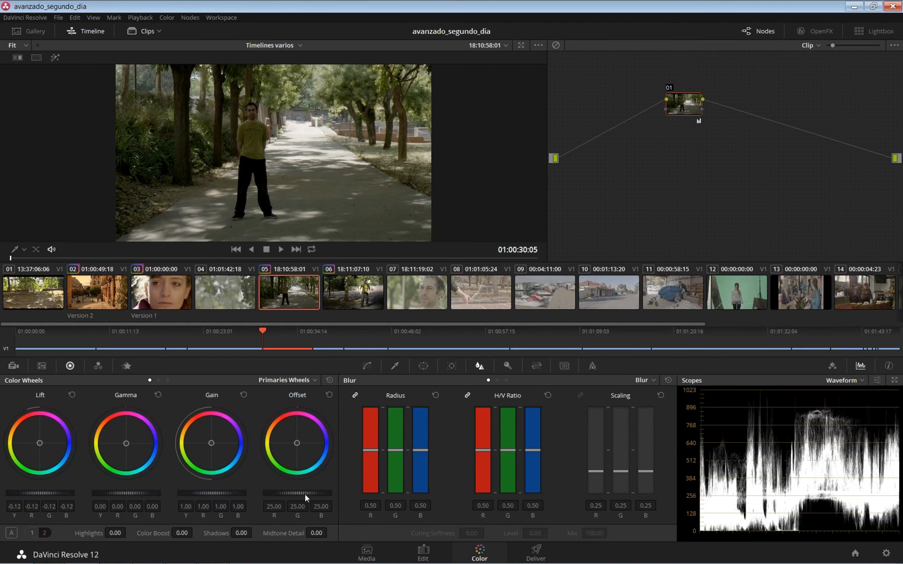
mouse_move(103, 492)
left_mouse_down()
mouse_move(141, 492)
mouse_move(104, 492)
left_mouse_up()
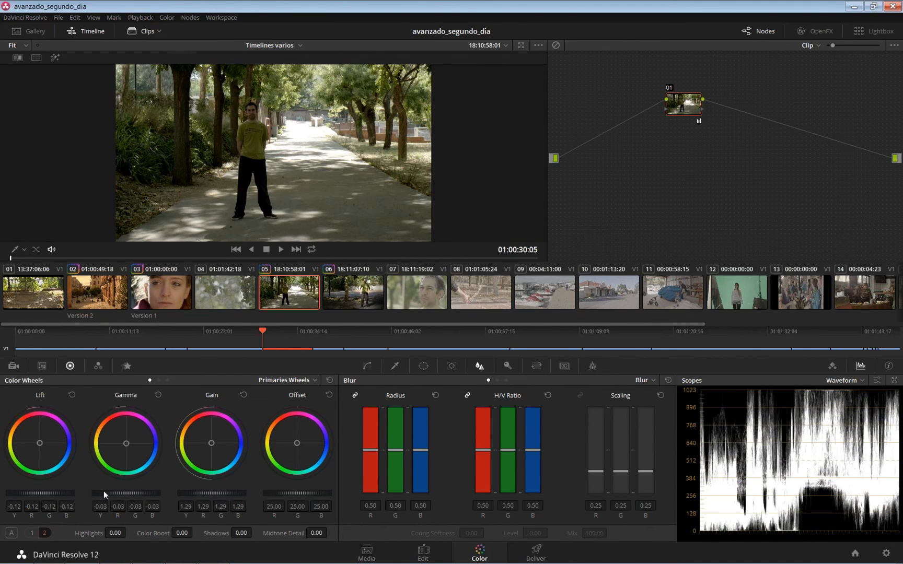
left_click(32, 533)
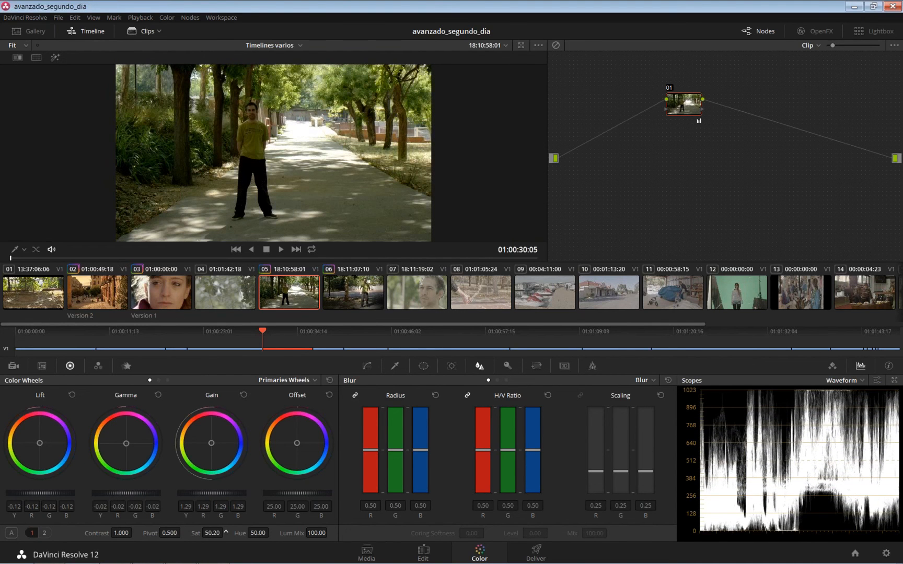
Step: Add a serial node 02 to clip 05 and rotate the yellow hues by 18.39 on its Hue Vs Hue curve
key("alt+s")
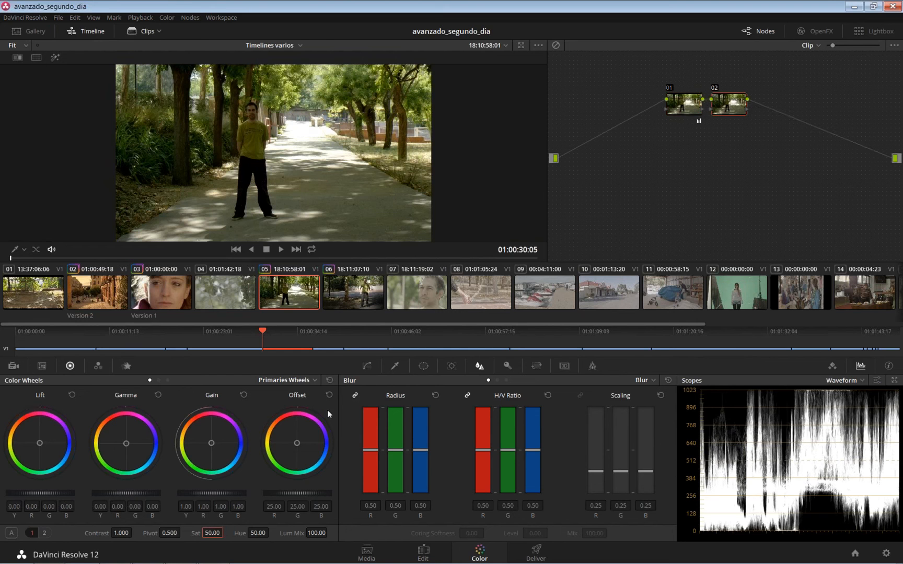
left_click(367, 364)
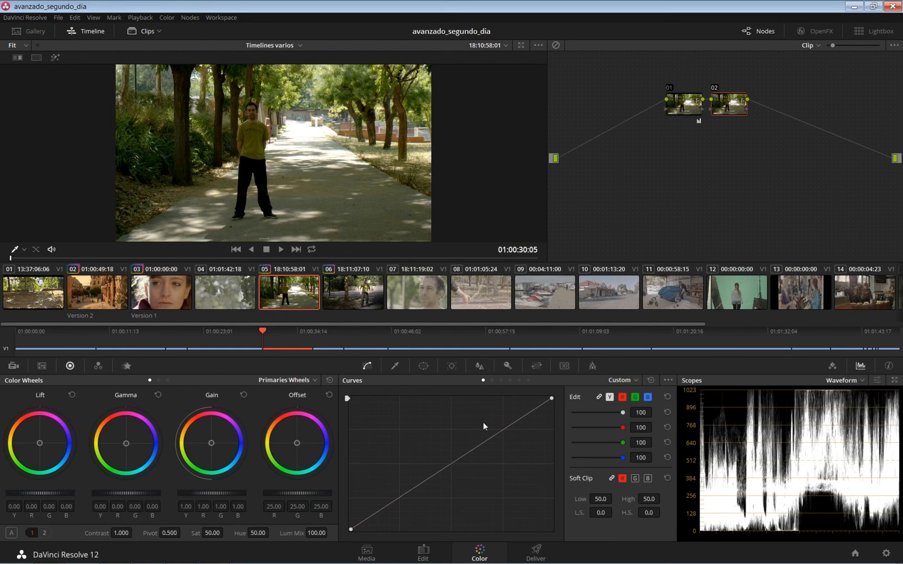
left_click(501, 381)
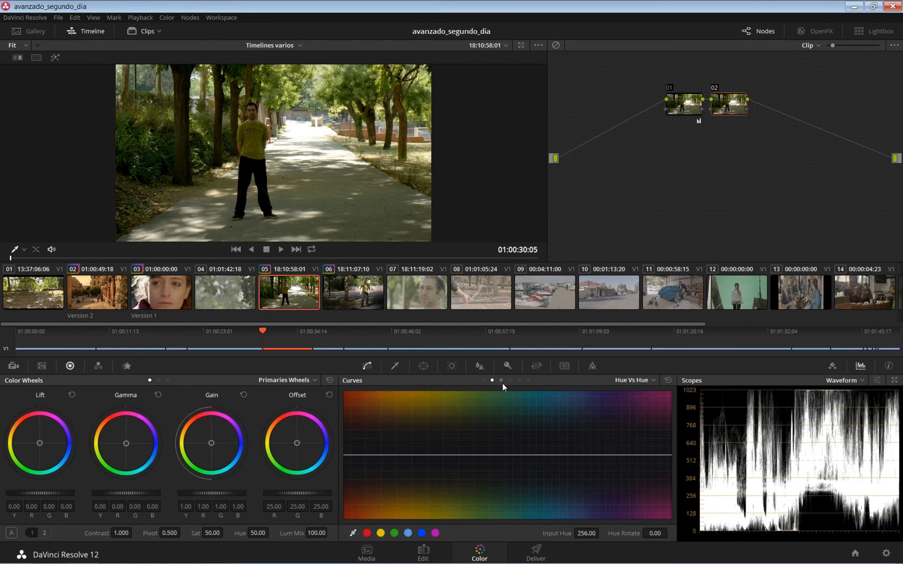
left_click(501, 381)
left_click(493, 381)
left_click(380, 534)
left_click_drag(395, 455, 395, 451)
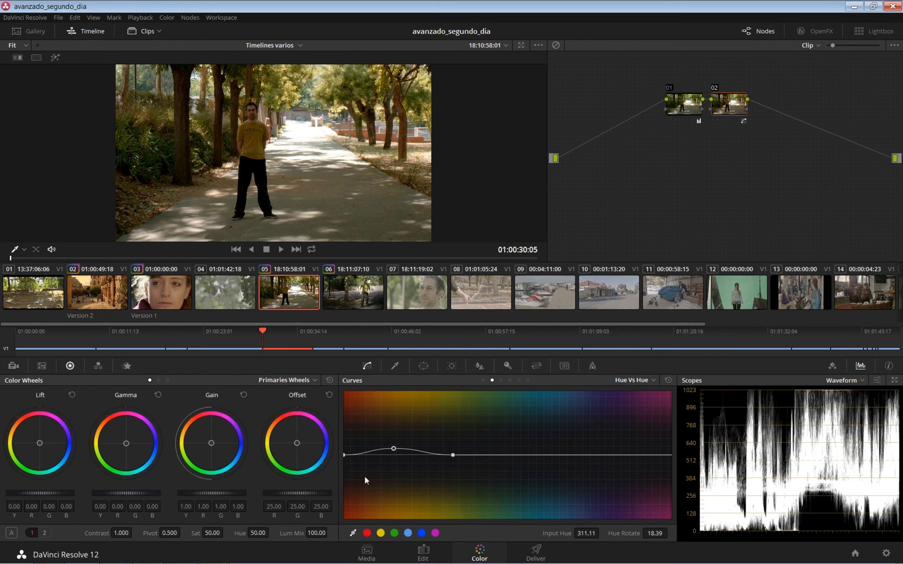
Step: Examine node 02's hue change in the A/B difference highlight view, then in the color highlight view
left_click(55, 58)
left_click(530, 57)
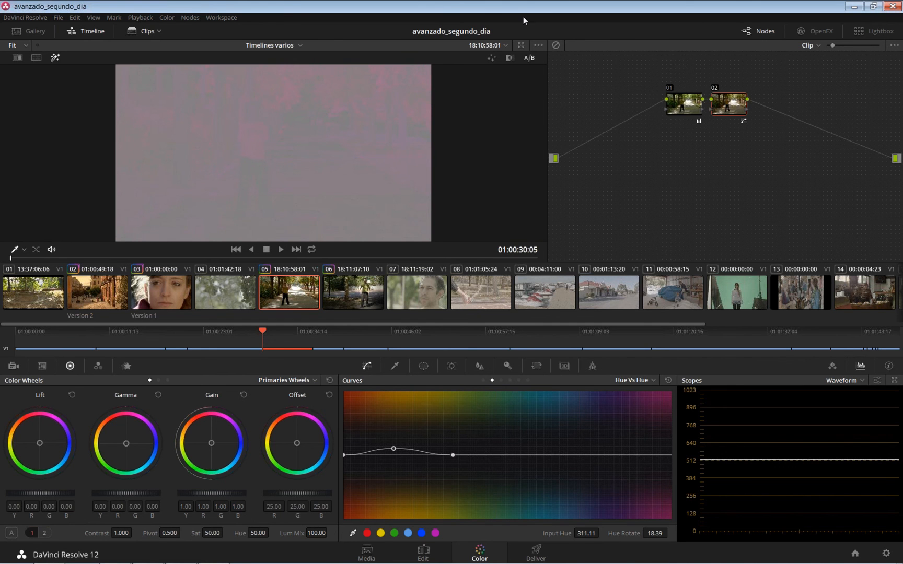
left_click(492, 59)
left_click(489, 59)
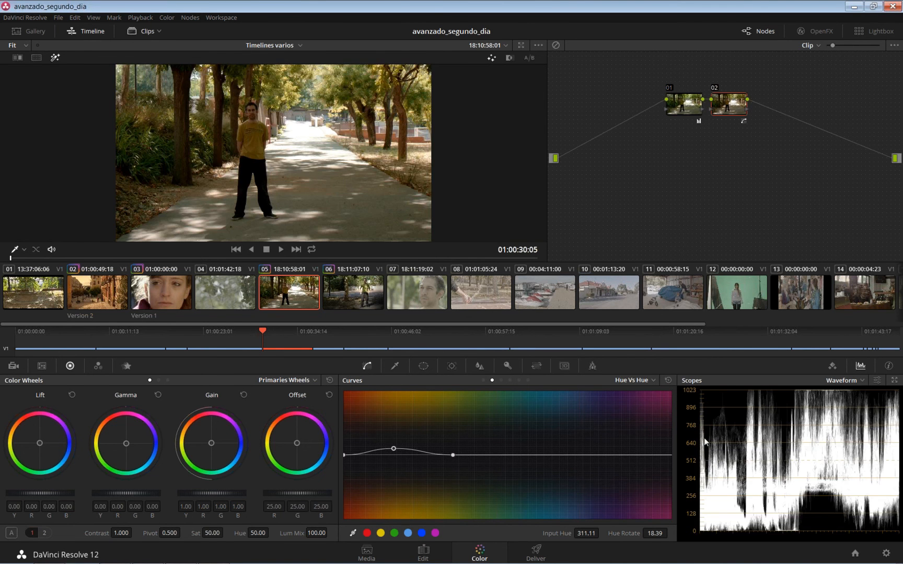